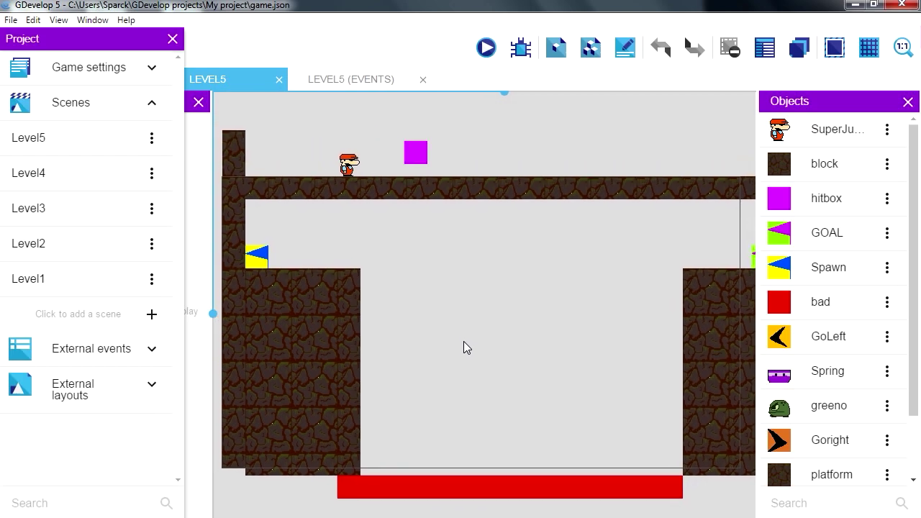
Choose a dark green drawing colour for the new platform sprite in the sprite editor
scroll(908, 436, "down", 3)
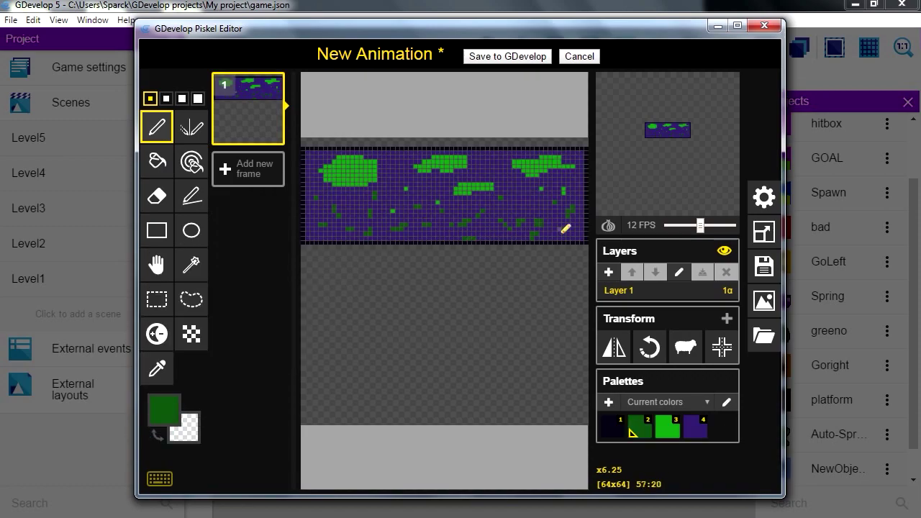
left_click(165, 411)
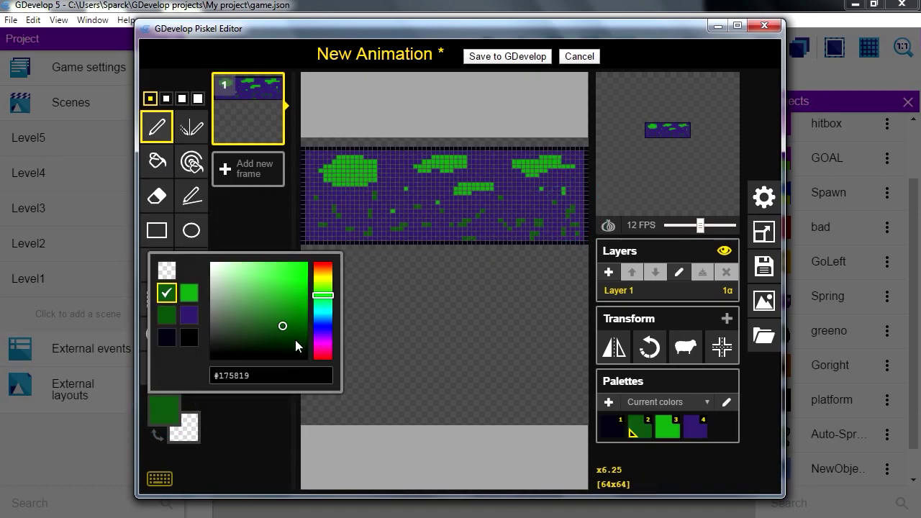
left_click(288, 335)
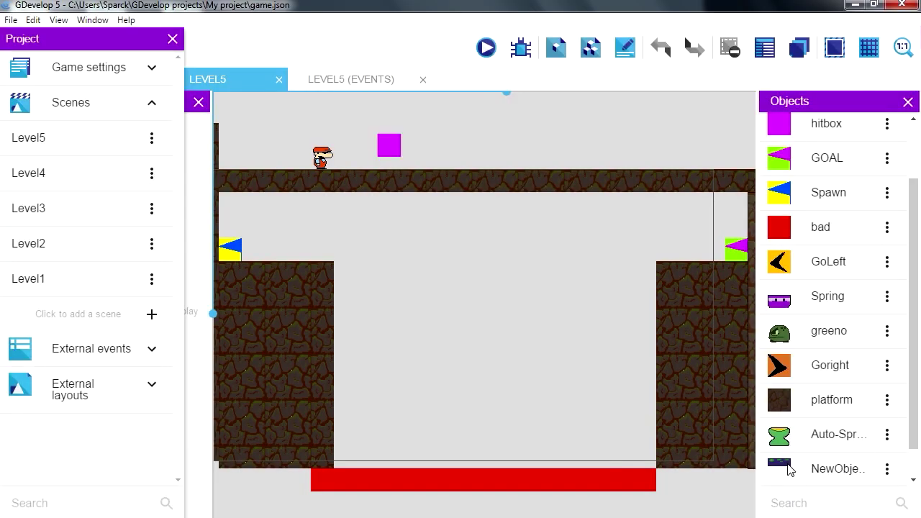
Rename the new platform object as MovingPlatform and place one instance in the gap between the two block walls
left_click(888, 468)
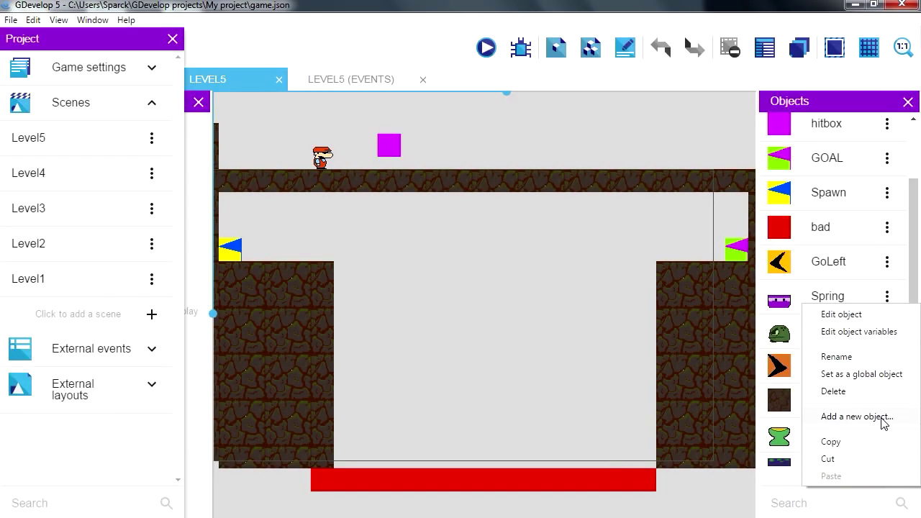
left_click(866, 357)
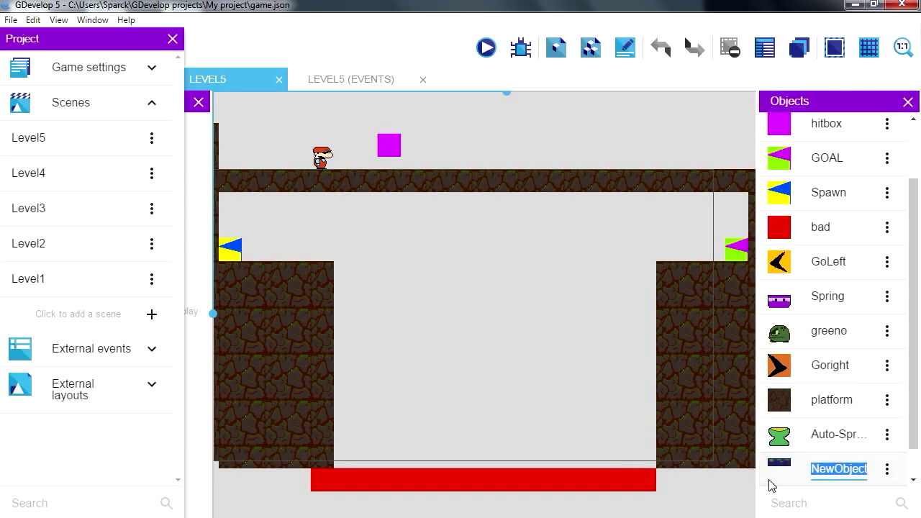
type("Moving")
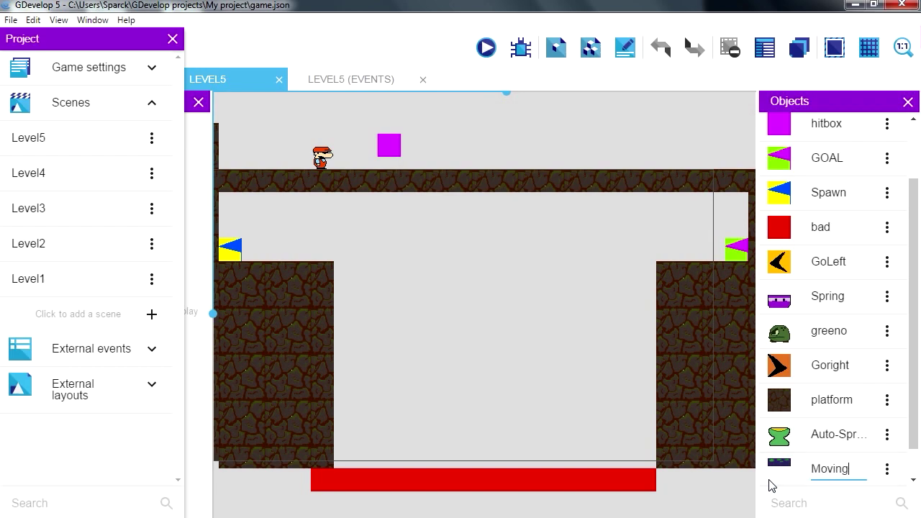
type("Platform")
left_click_drag(774, 476, 405, 276)
left_click(883, 473)
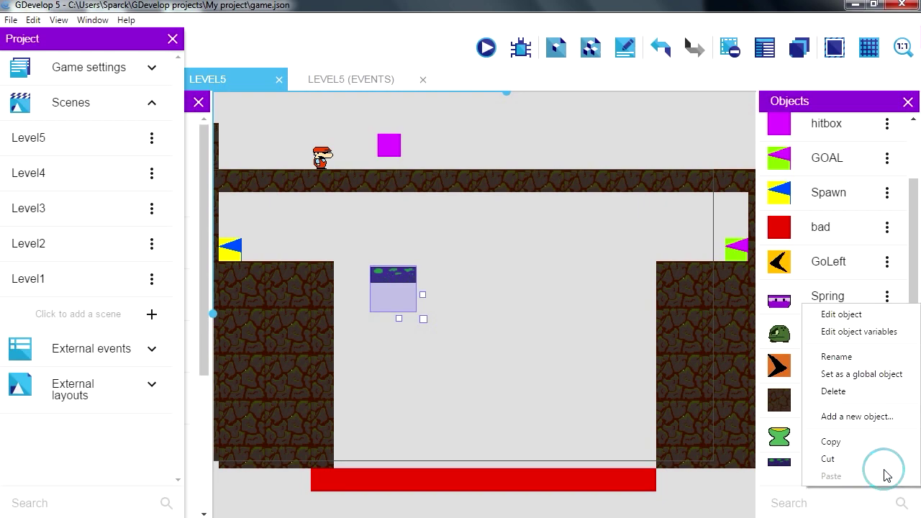
left_click(844, 314)
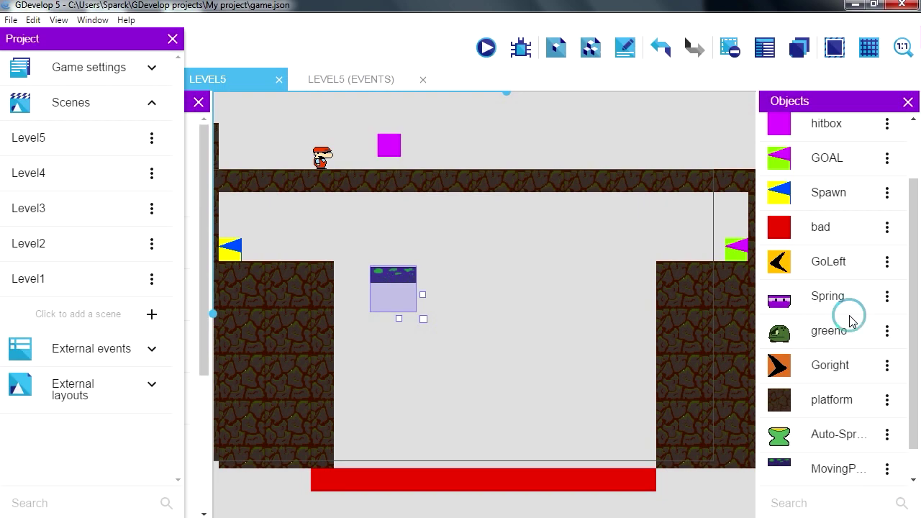
key("Escape")
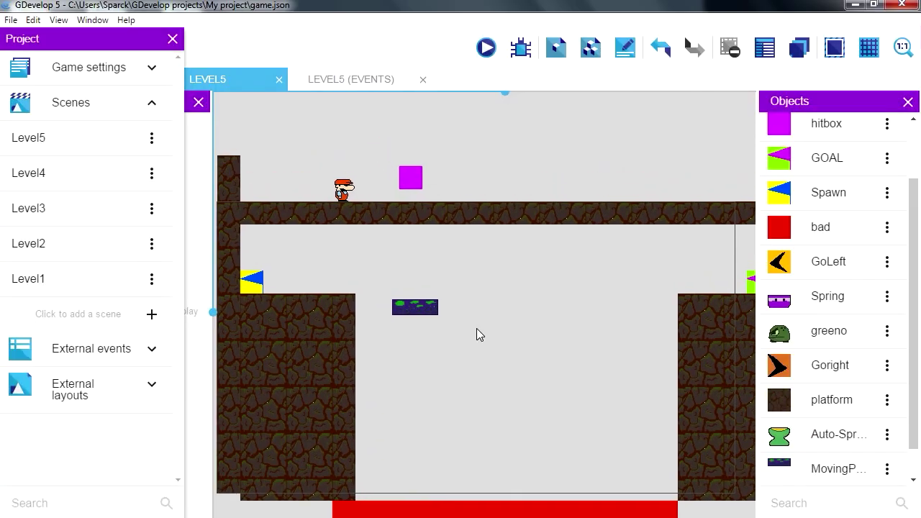
Move the platform instance lower and closer to the middle of the gap between the block walls
left_click_drag(420, 312, 425, 342)
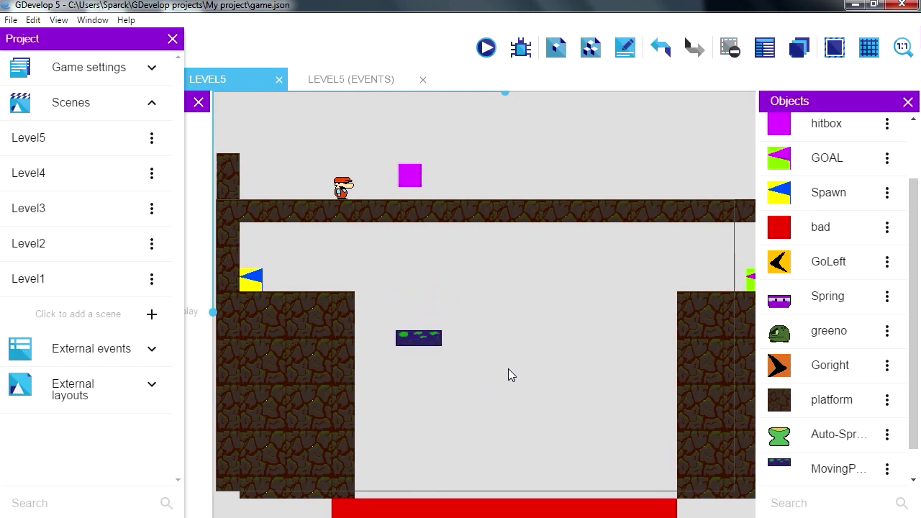
middle_click_drag(510, 375, 503, 332)
scroll(520, 344, "up", 1)
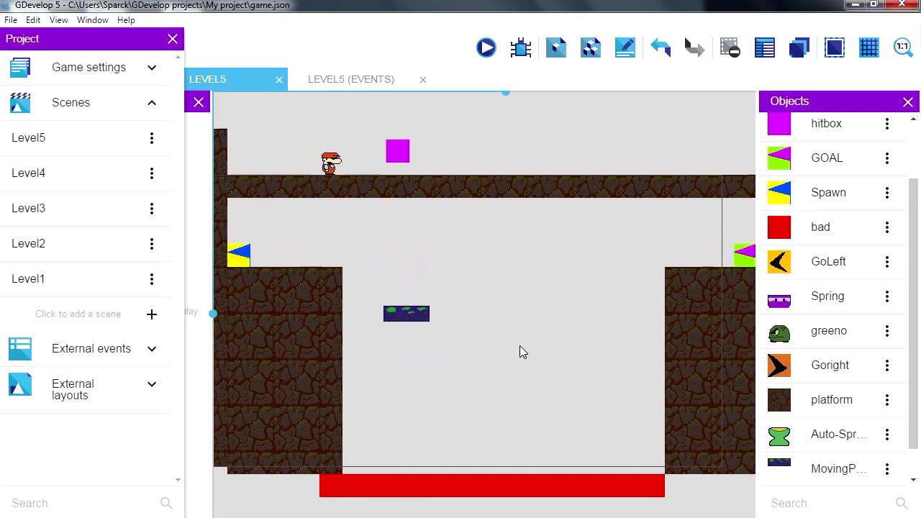
middle_click_drag(517, 358, 497, 363)
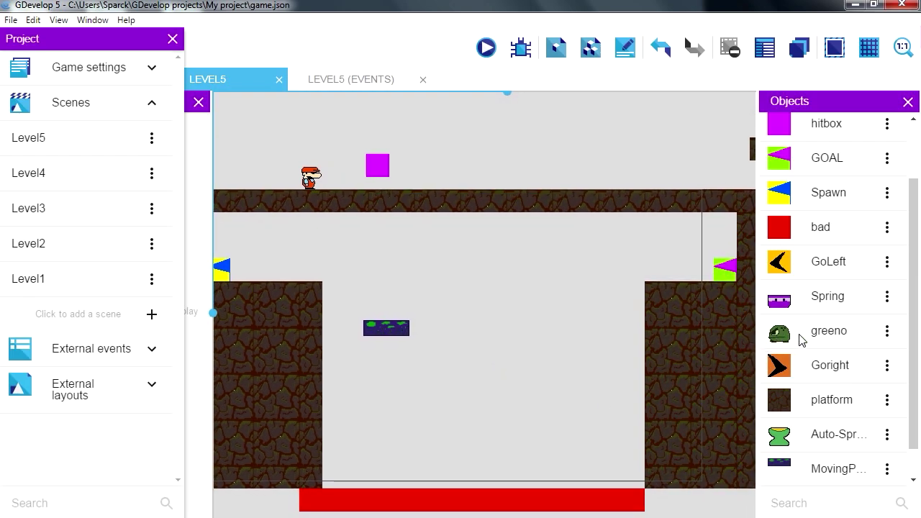
middle_click_drag(446, 369, 469, 344)
left_click_drag(411, 303, 476, 314)
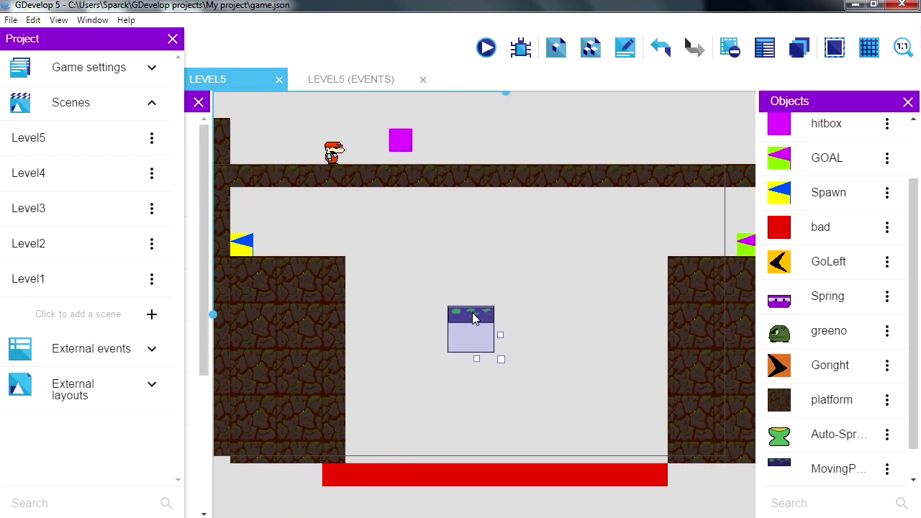
Add the Top-down movement (4 or 8 directions) behavior to the MovingPlatform object
left_click(887, 471)
left_click(828, 313)
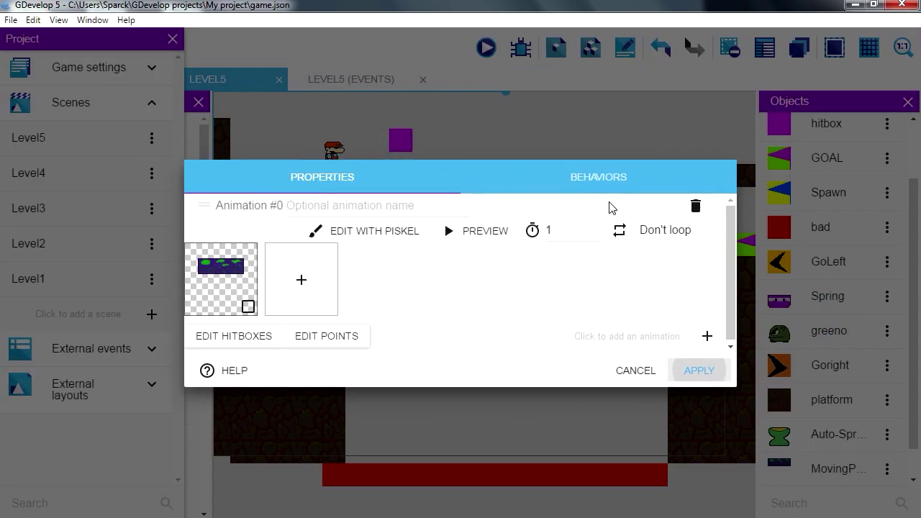
left_click(599, 177)
scroll(330, 374, "down", 1)
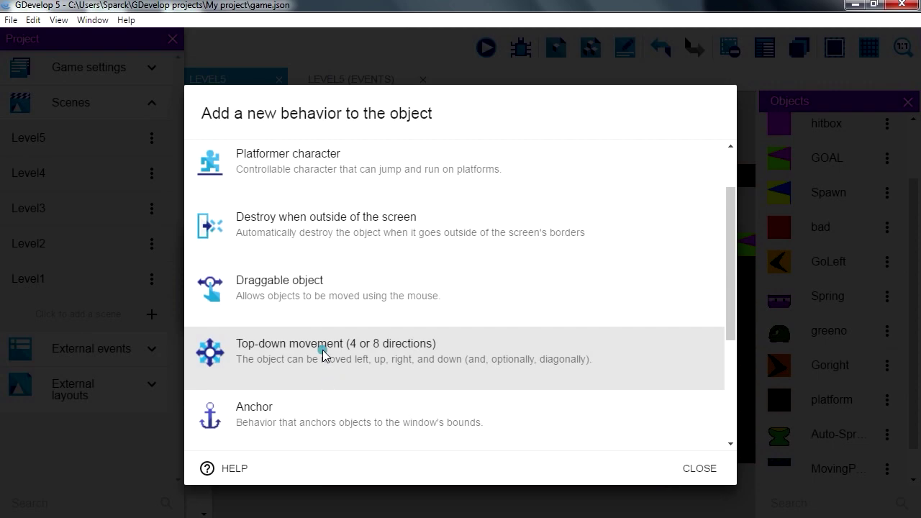
left_click(323, 356)
Set the top-down movement's acceleration to 2000, disable diagonals, default controls and object rotation, and apply the changes
left_click(237, 193)
key("BackSpace")
key("BackSpace")
key("BackSpace")
type("2000")
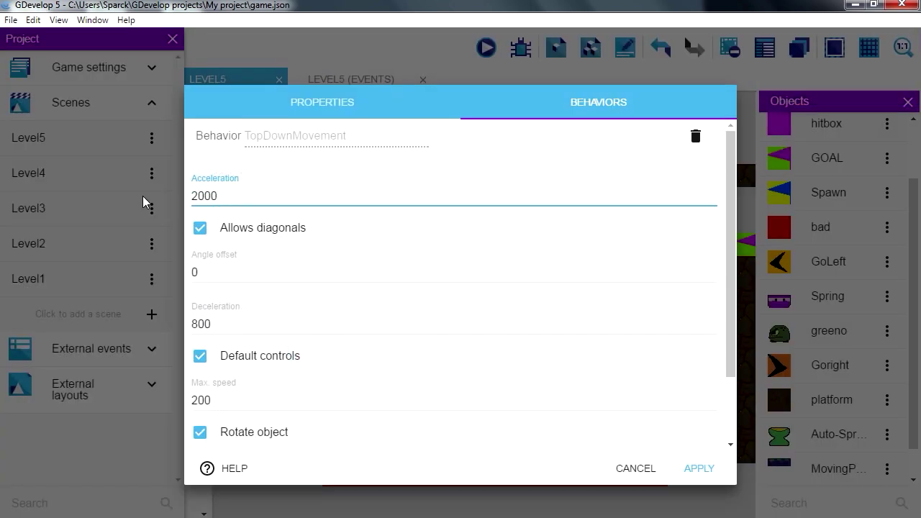
left_click(200, 227)
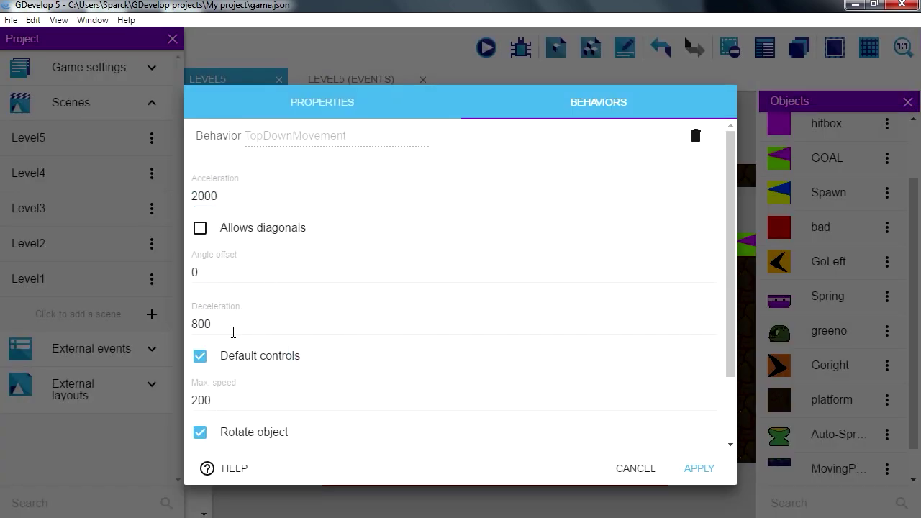
left_click(200, 357)
scroll(266, 393, "down", 1)
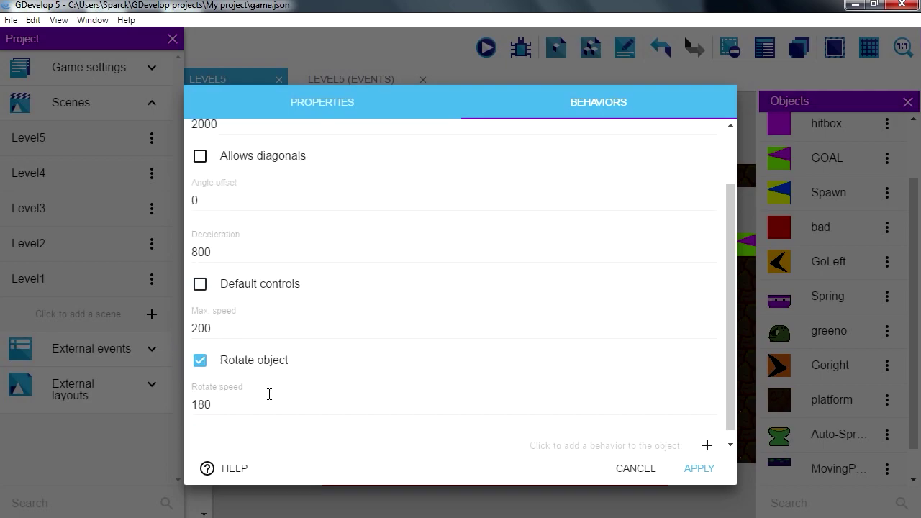
left_click(200, 351)
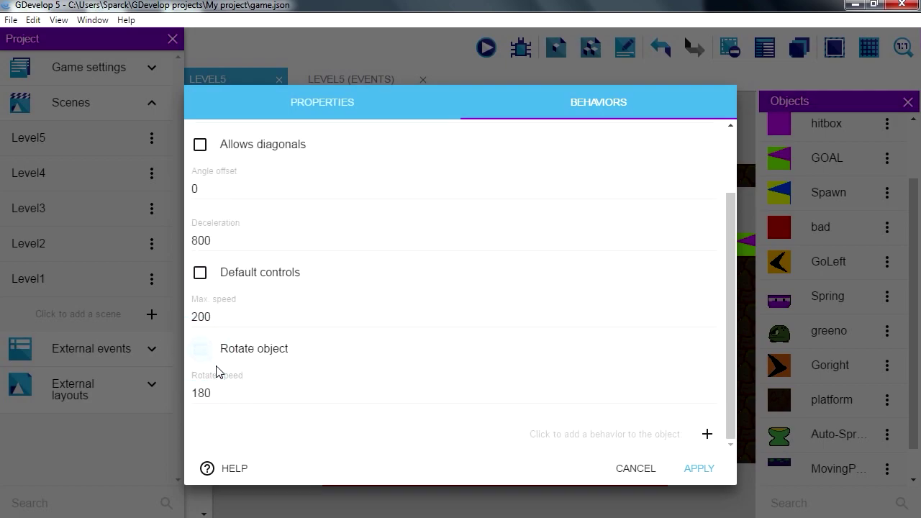
left_click(698, 470)
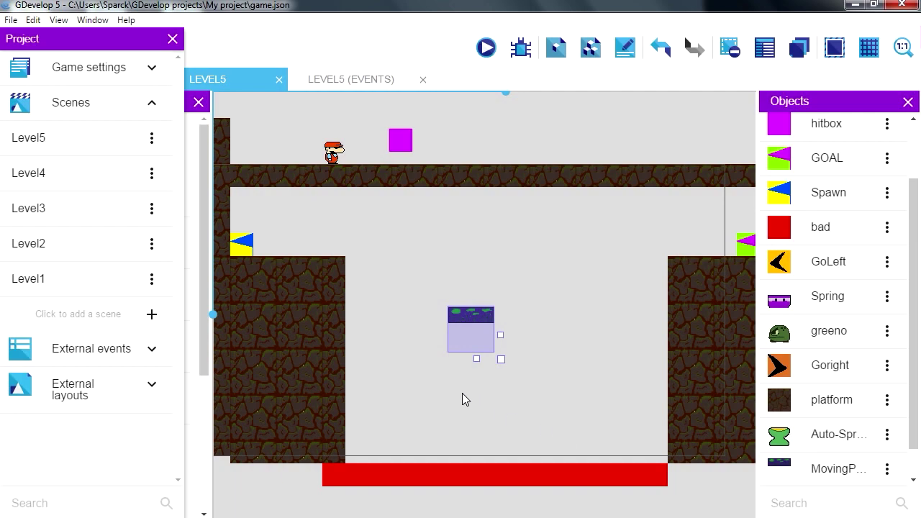
Add a new object variable to MovingPlatform and replace its default name
middle_click_drag(534, 336, 499, 372)
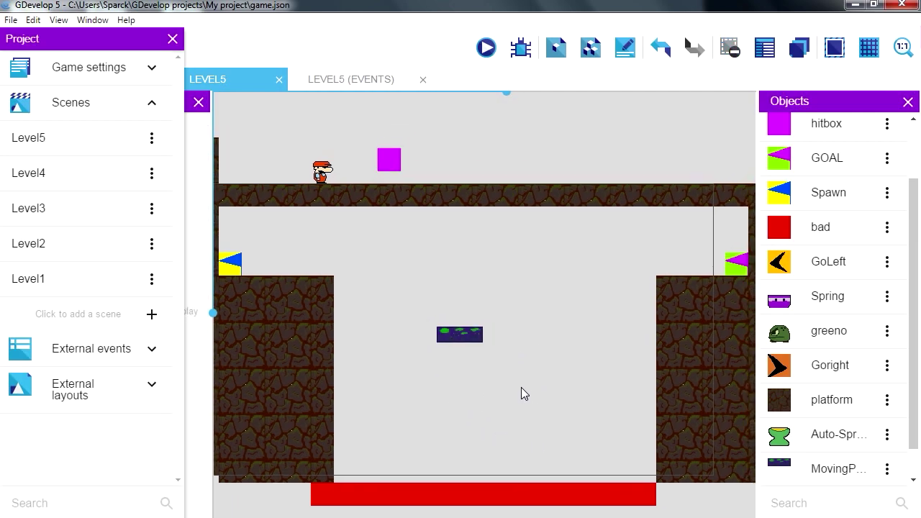
left_click(466, 343)
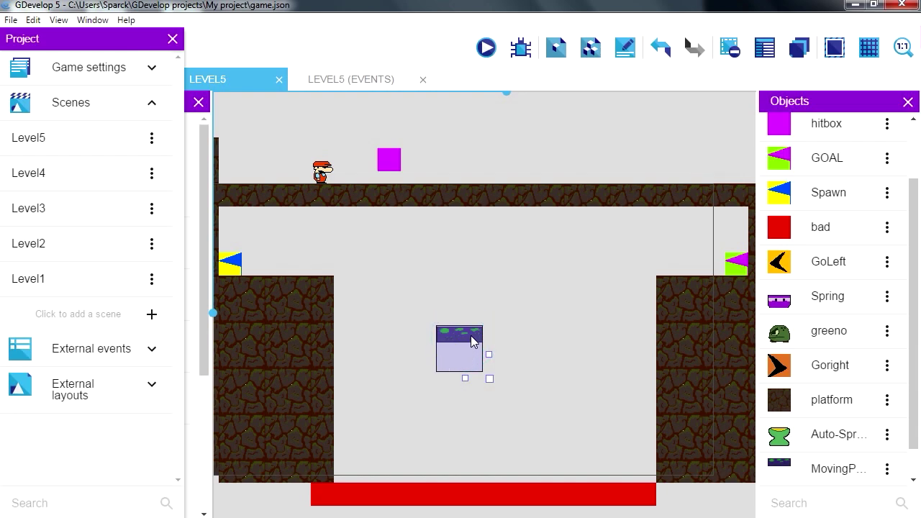
right_click(472, 341)
right_click(838, 469)
left_click(866, 336)
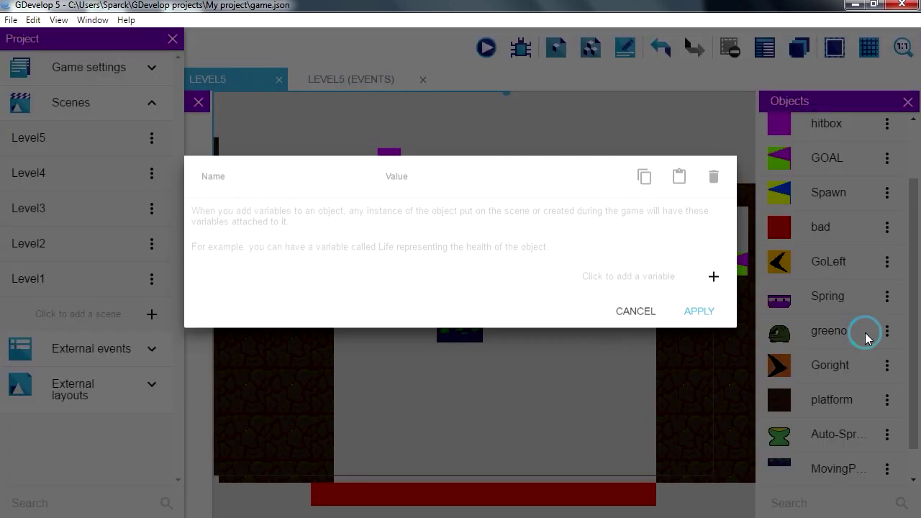
left_click(713, 309)
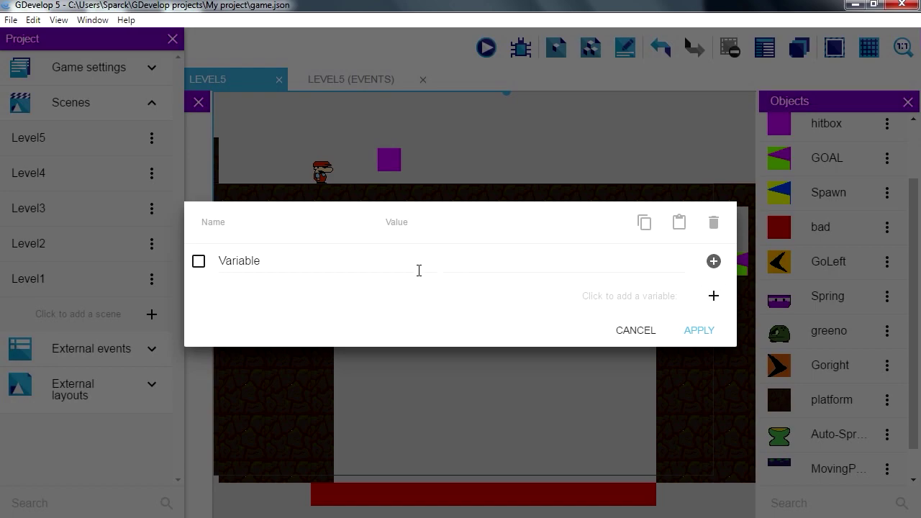
left_click_drag(311, 250, 216, 267)
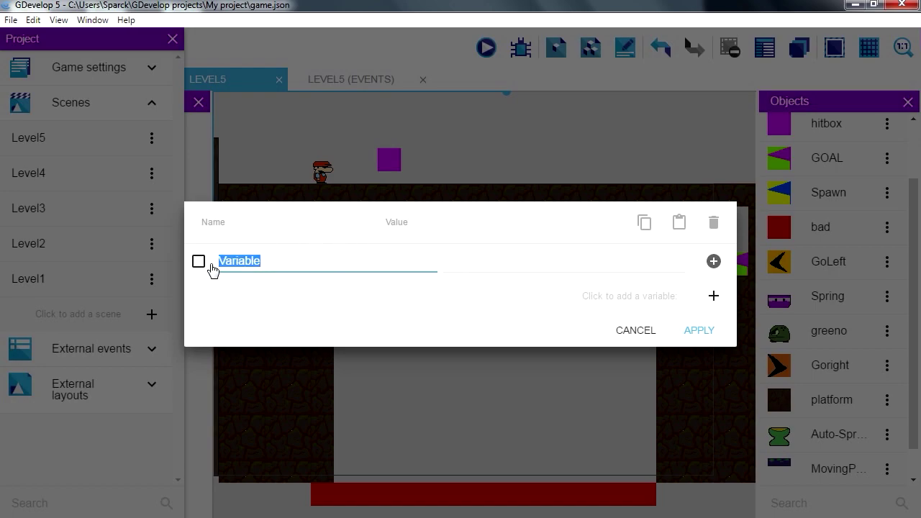
type("U")
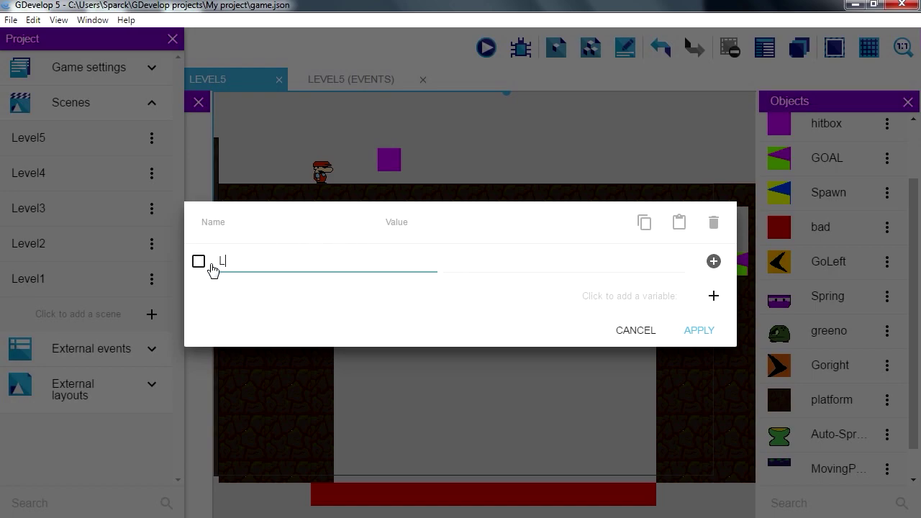
left_click(544, 423)
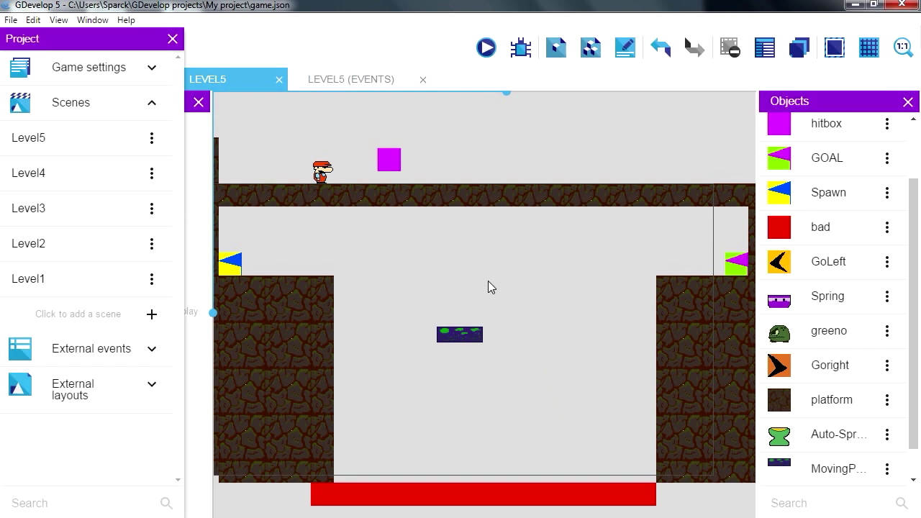
Add a comment reading "moving platform" at the end of the Level5 events, with the project manager closed
left_click(361, 79)
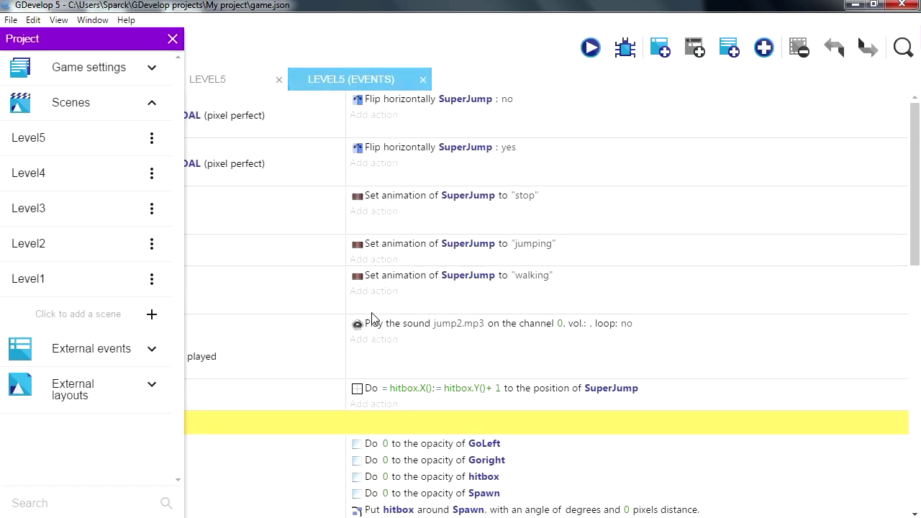
scroll(418, 353, "down", 10)
left_click(173, 40)
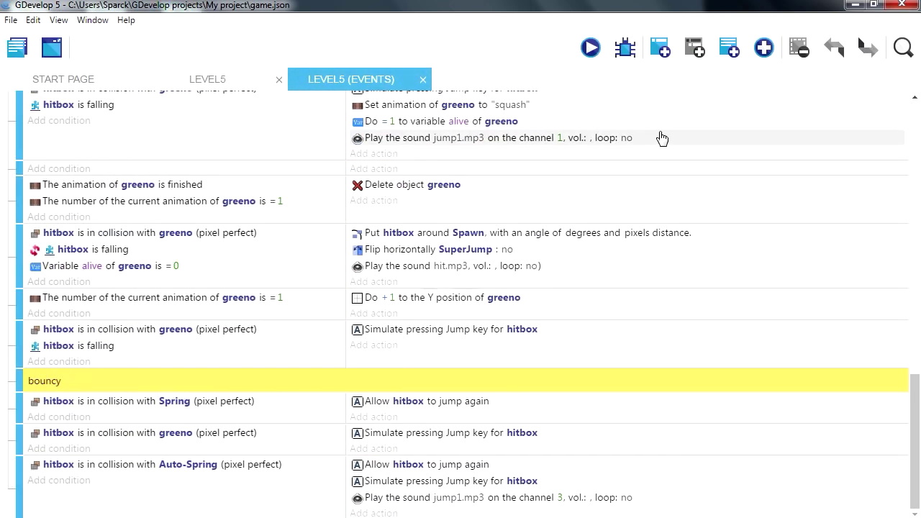
left_click(730, 47)
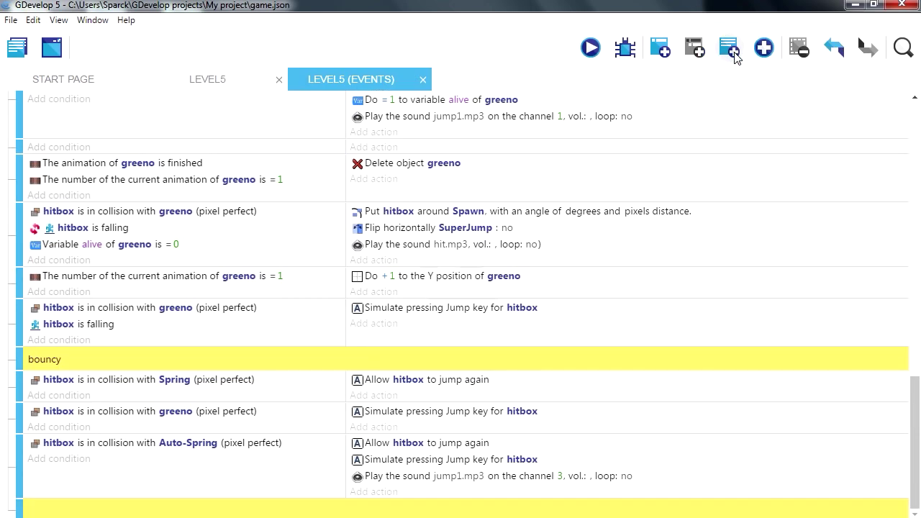
left_click(52, 502)
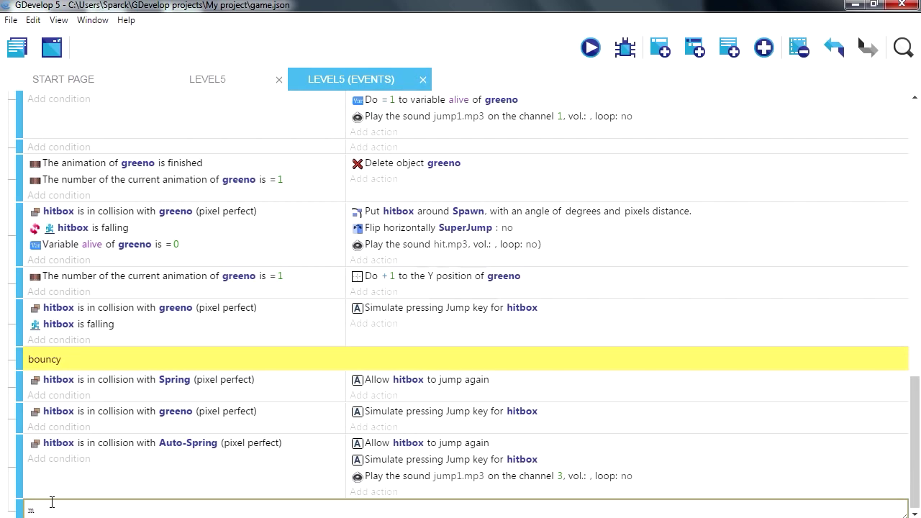
type("moving platform")
Add an event below the "moving platform" comment with the condition that object variable Lemove of MovingPlatform is 0
left_click(662, 49)
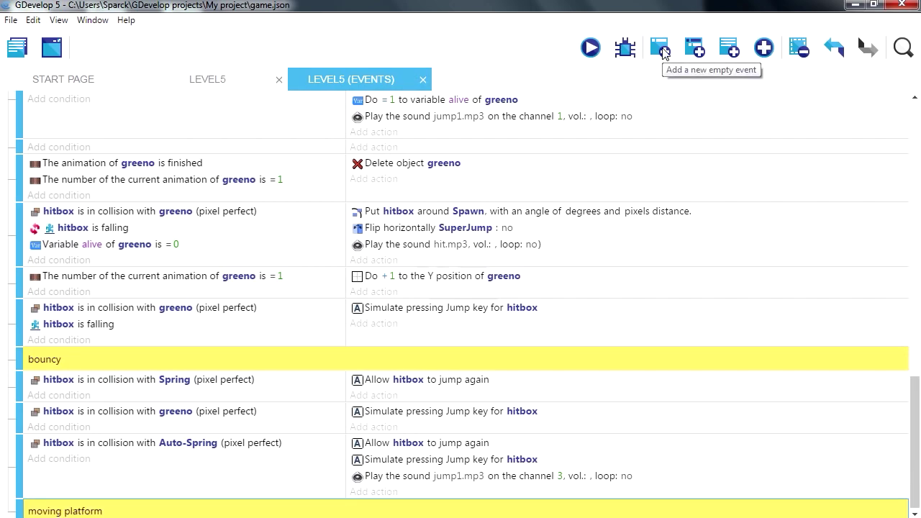
scroll(174, 478, "down", 1)
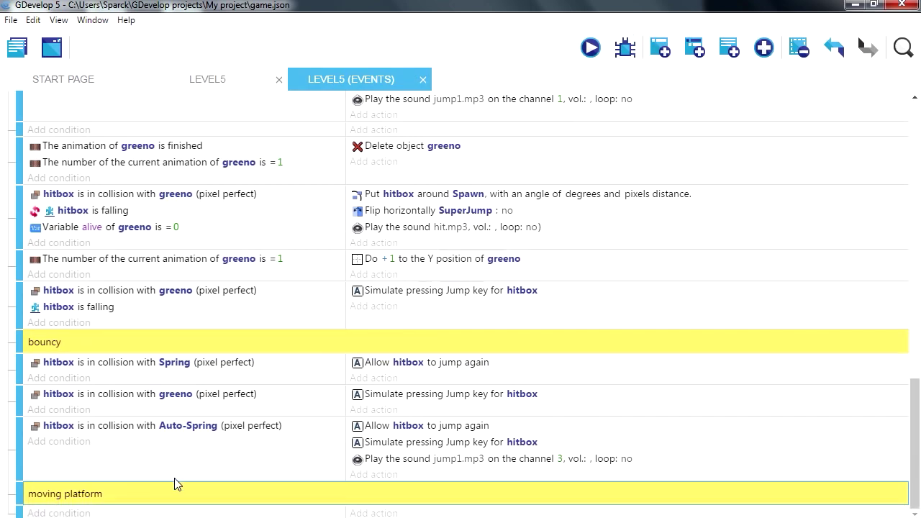
left_click(65, 512)
left_click(258, 214)
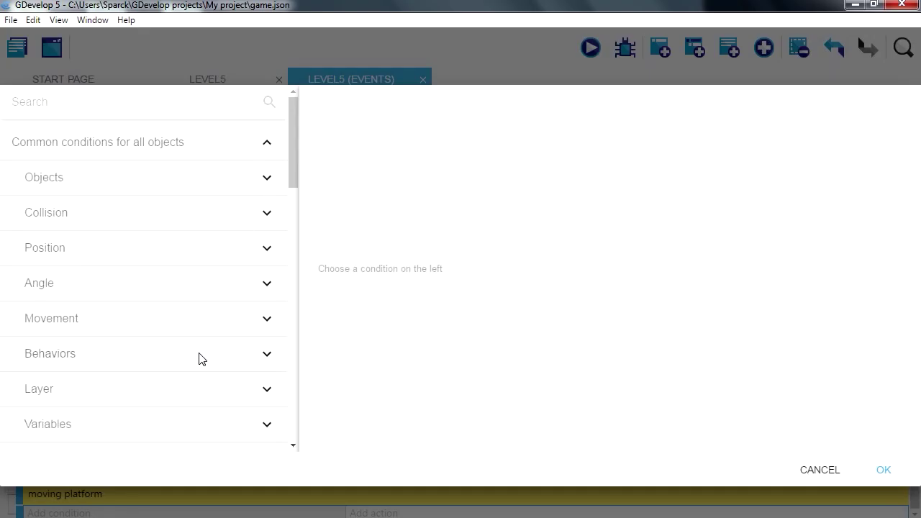
left_click(241, 424)
scroll(242, 425, "down", 1)
left_click(108, 423)
left_click(391, 325)
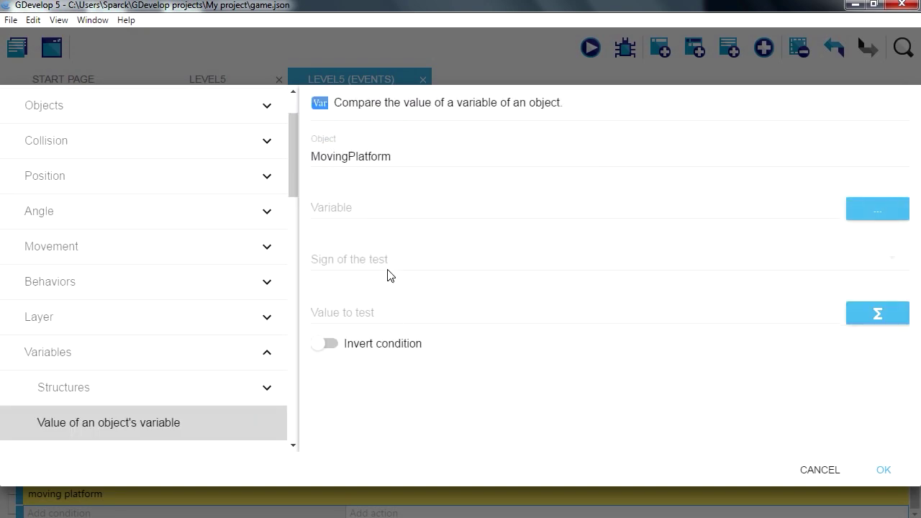
left_click(372, 206)
left_click(363, 248)
left_click(370, 316)
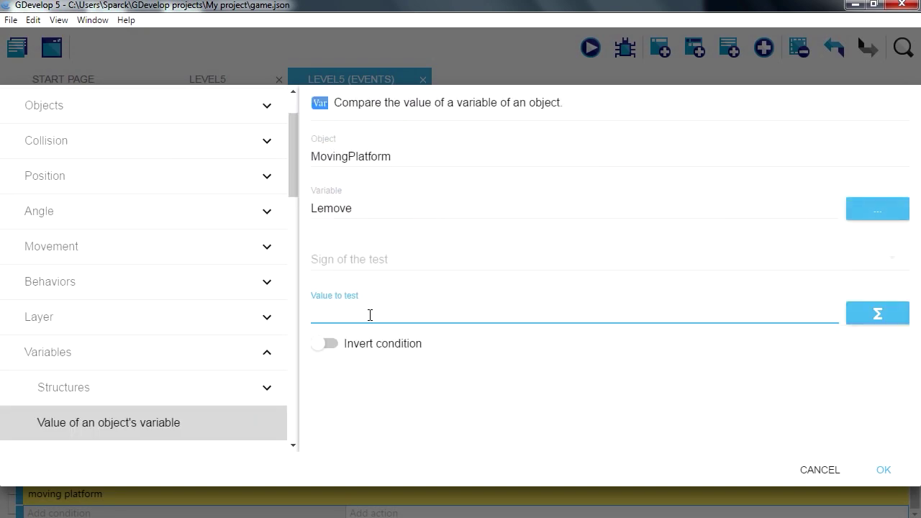
key("Return")
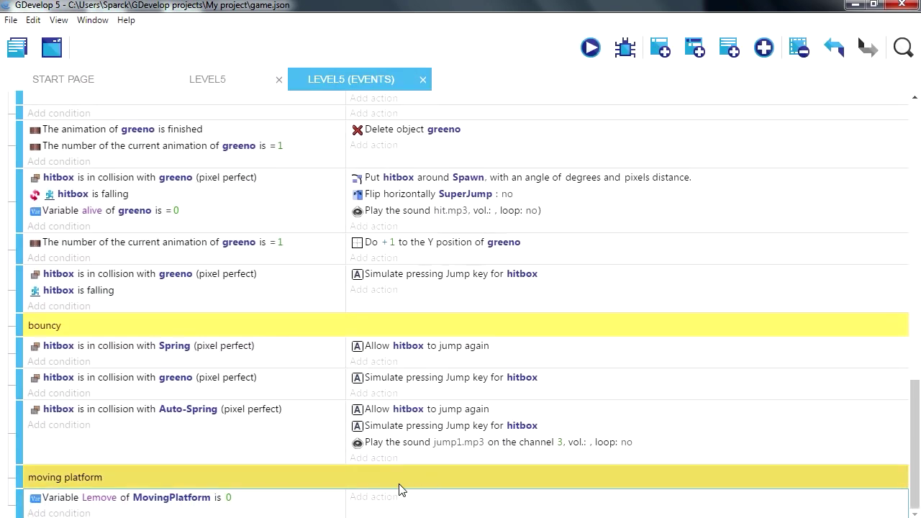
Add the top-down movement action Simulate left key press for MovingPlatform to the Lemove event and preview the level
left_click(372, 496)
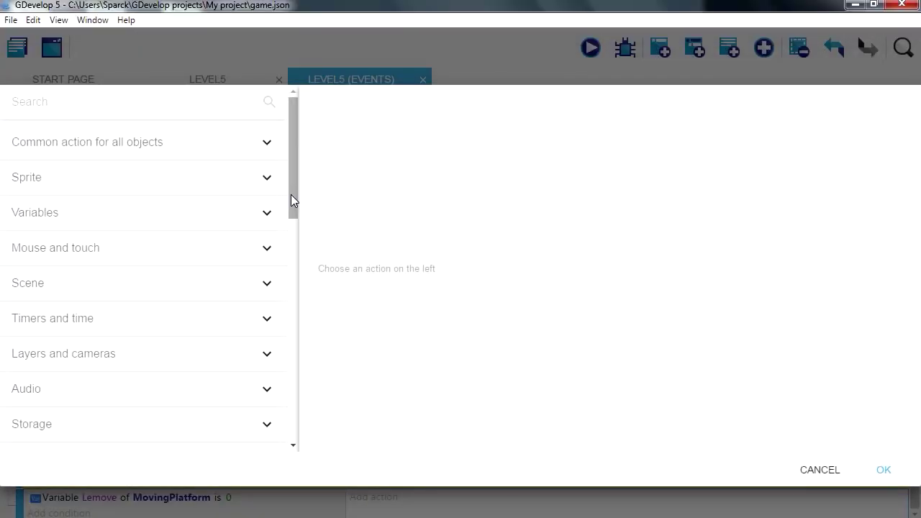
left_click_drag(295, 199, 295, 324)
left_click(232, 334)
scroll(232, 393, "down", 1)
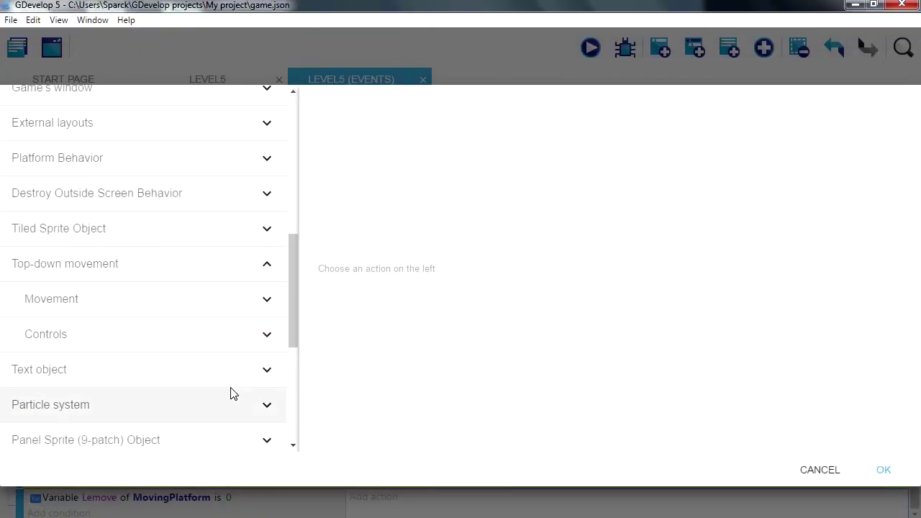
left_click(234, 343)
scroll(220, 396, "down", 1)
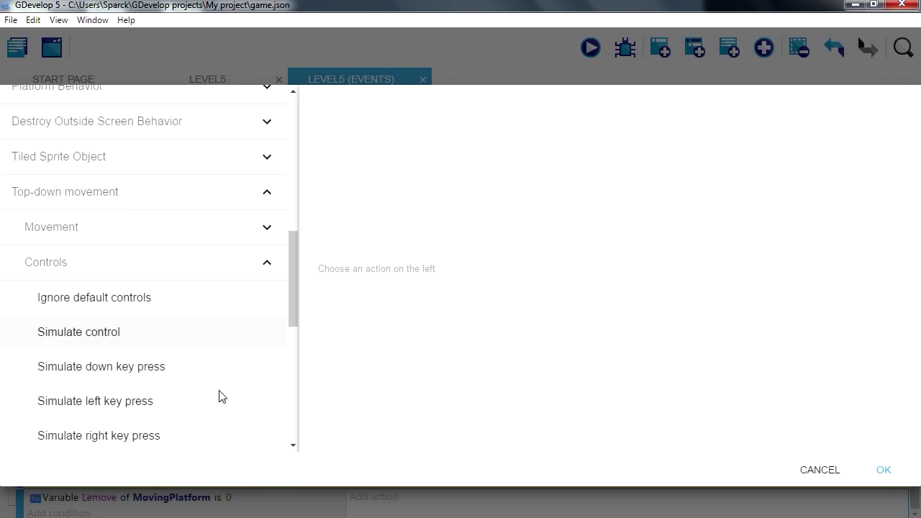
scroll(214, 397, "down", 1)
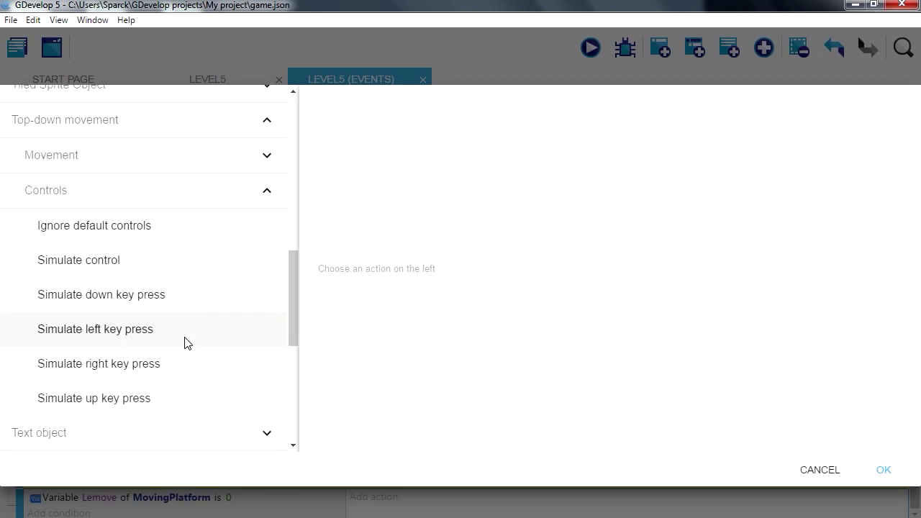
left_click(146, 331)
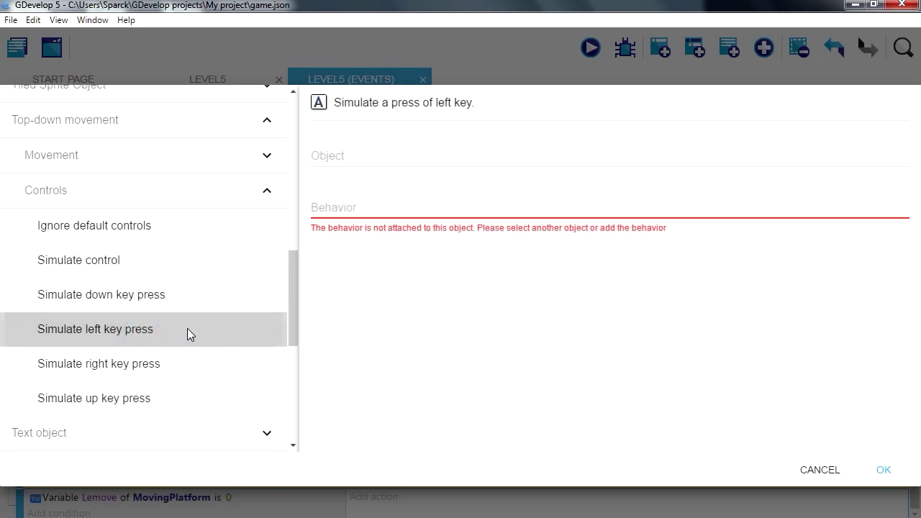
left_click(884, 470)
left_click(591, 48)
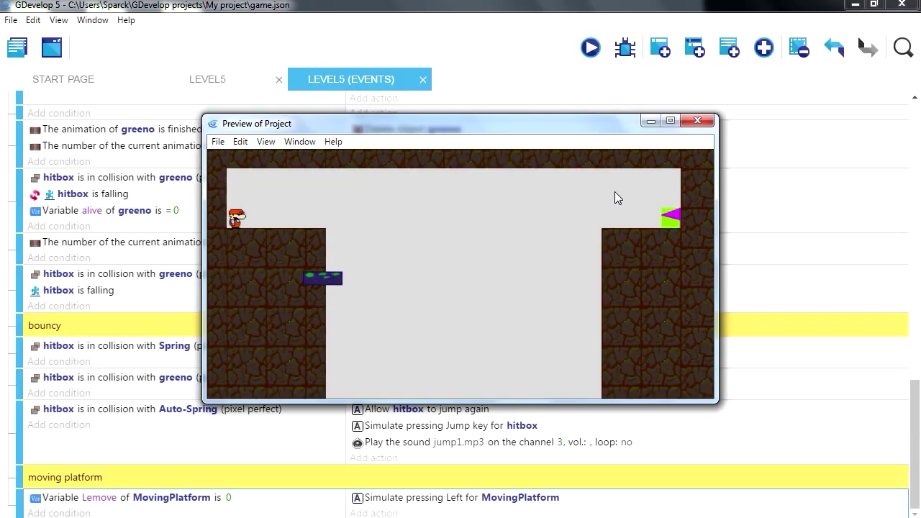
left_click(697, 121)
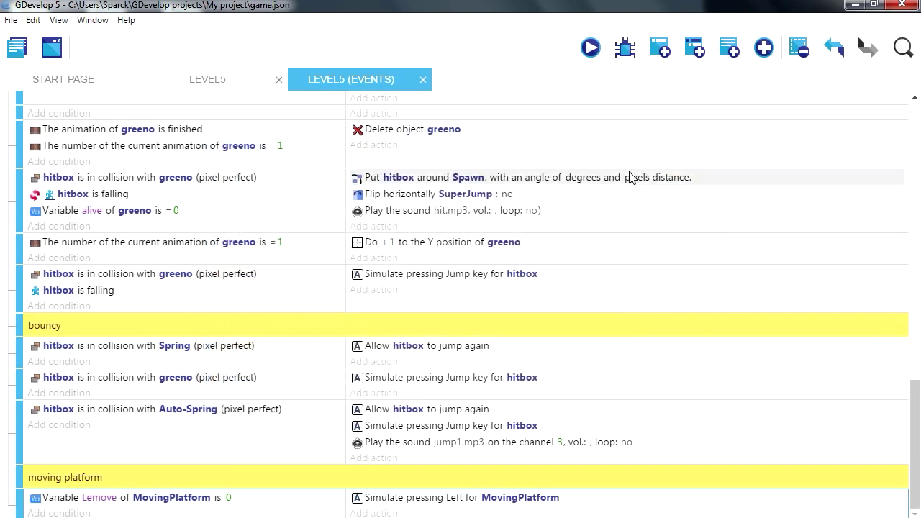
Change the Max. speed of MovingPlatform's top-down movement behavior in the Level5 scene and apply it
left_click(207, 79)
left_click(886, 435)
left_click(861, 279)
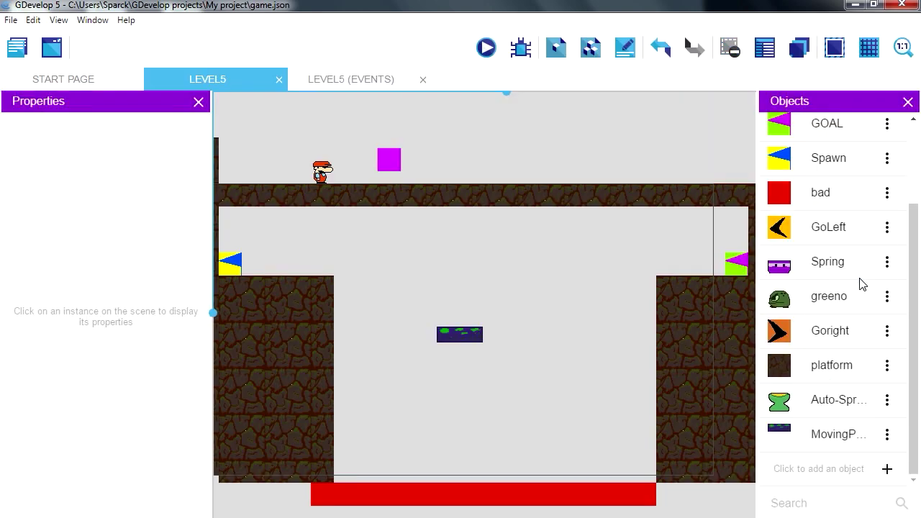
left_click(600, 177)
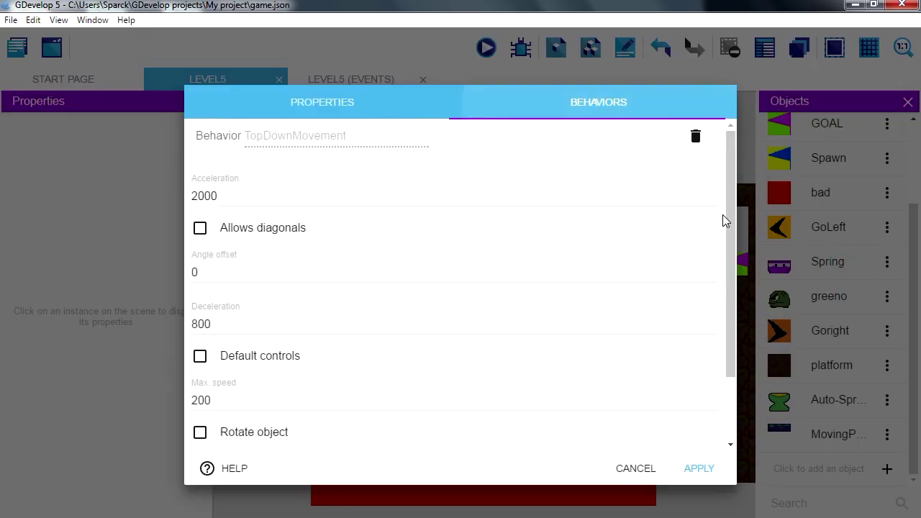
double_click(189, 403)
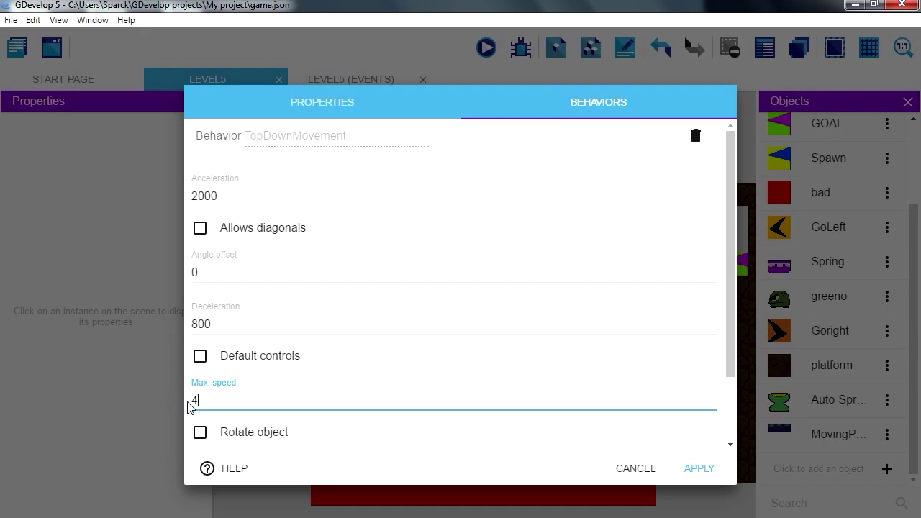
key("Return")
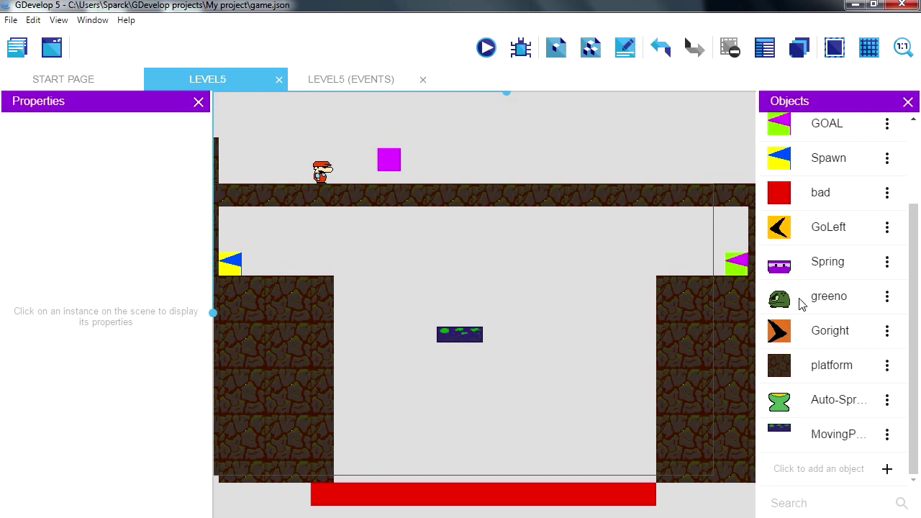
Place a Goright instance against the left wall of the pit at about X 241, Y 198, and preview the level
left_click_drag(372, 332, 344, 327)
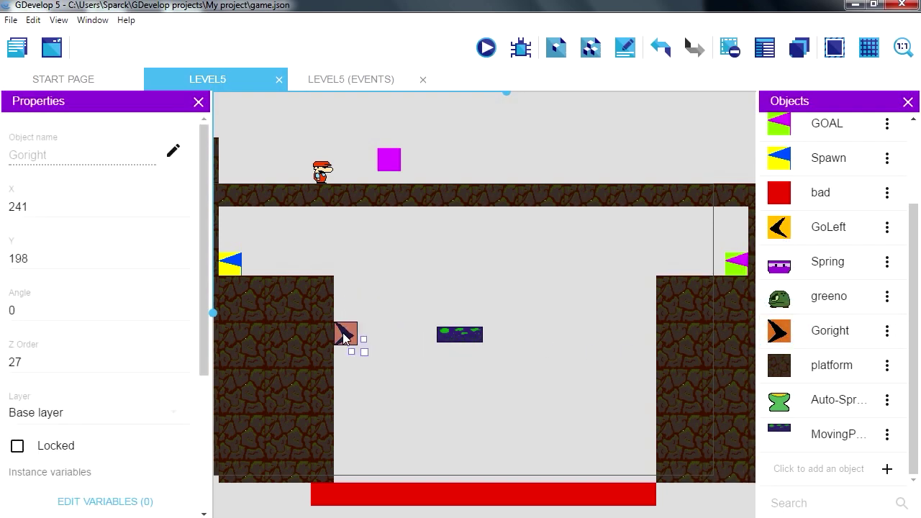
left_click(351, 80)
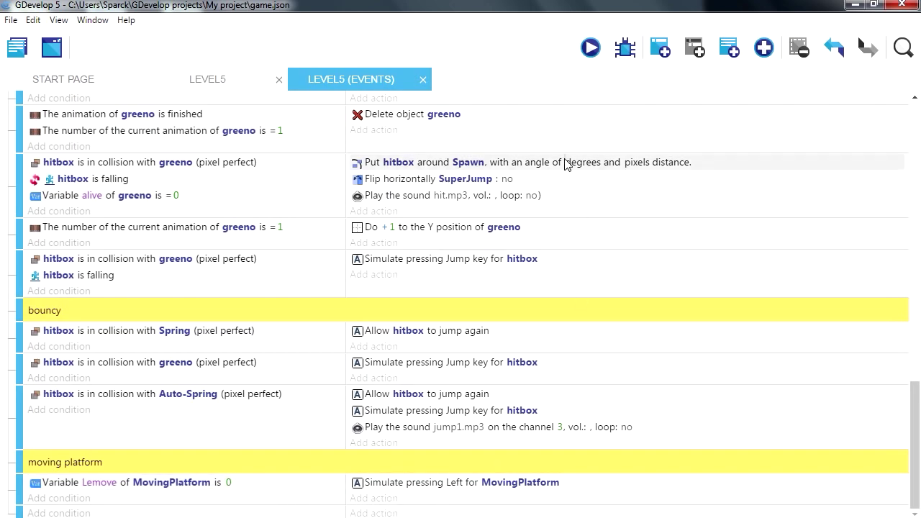
left_click(586, 57)
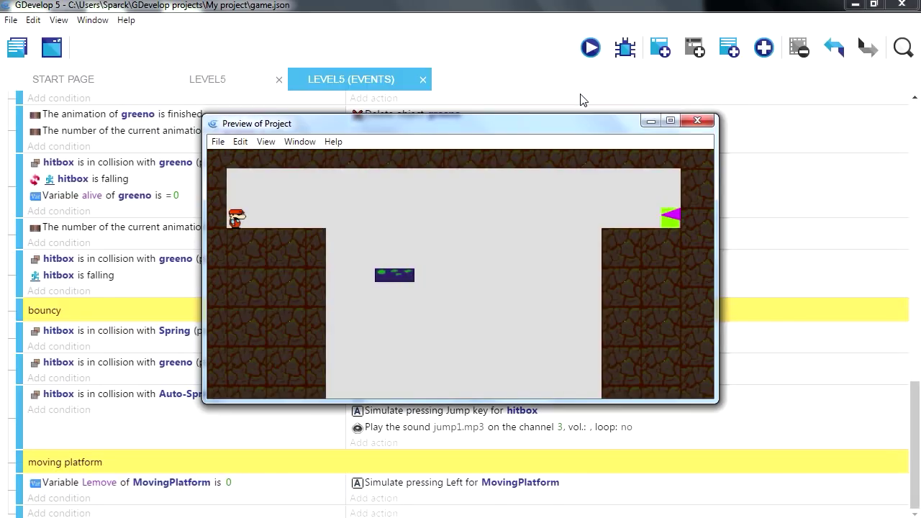
left_click(697, 123)
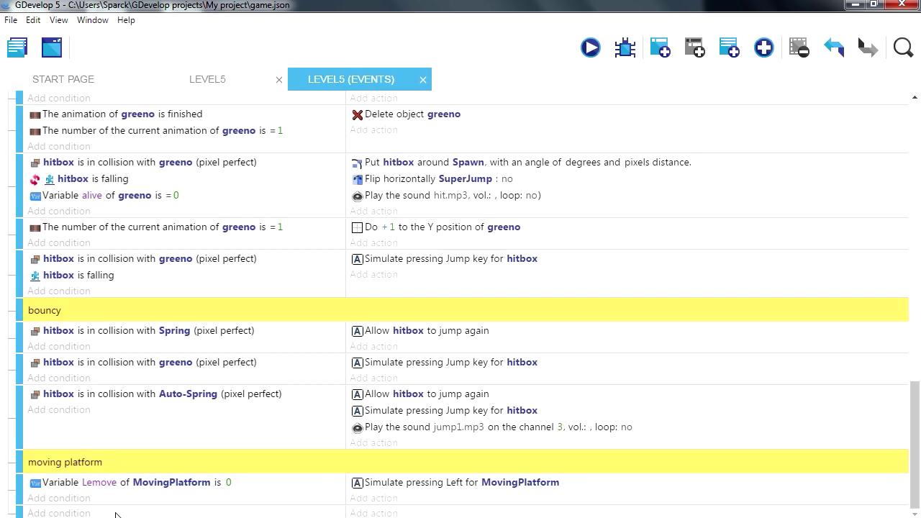
Add a pixel-perfect collision condition between MovingPlatform and Goright to the empty event below the Lemove event
left_click(152, 498)
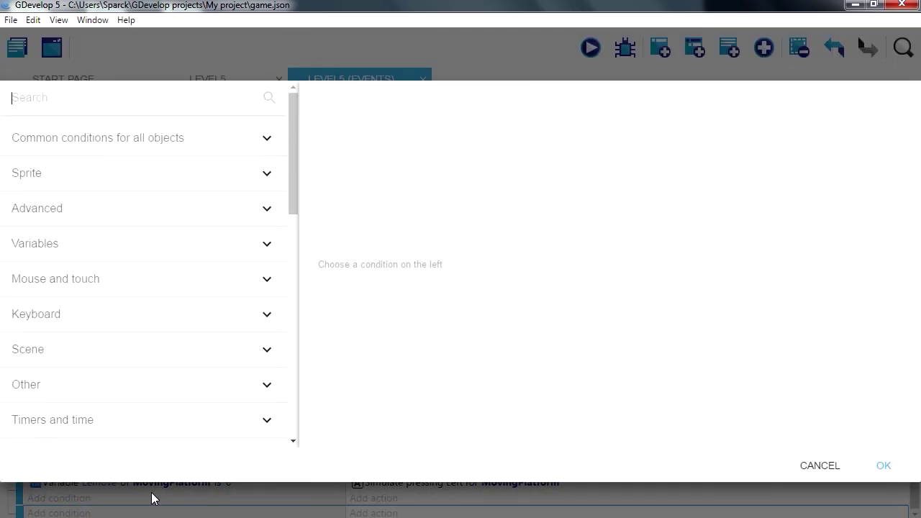
left_click(275, 176)
left_click(219, 213)
left_click(230, 252)
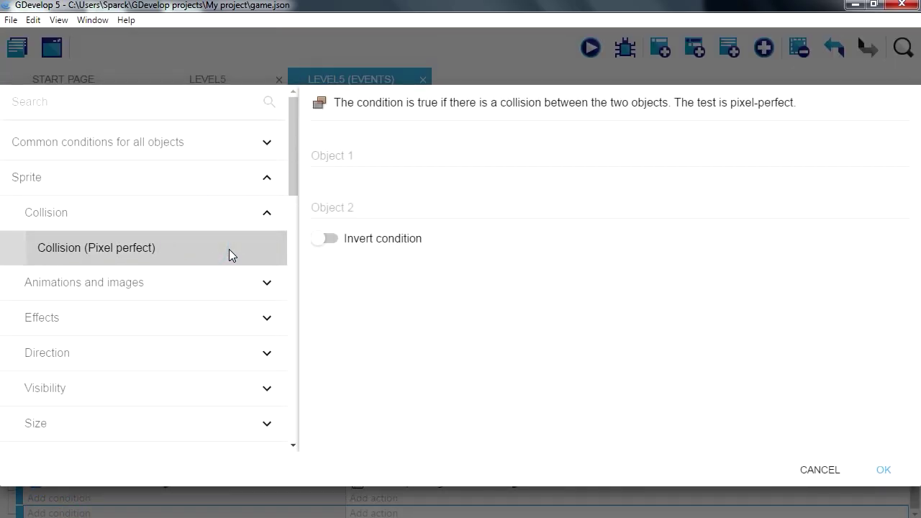
left_click(338, 149)
scroll(367, 266, "down", 2)
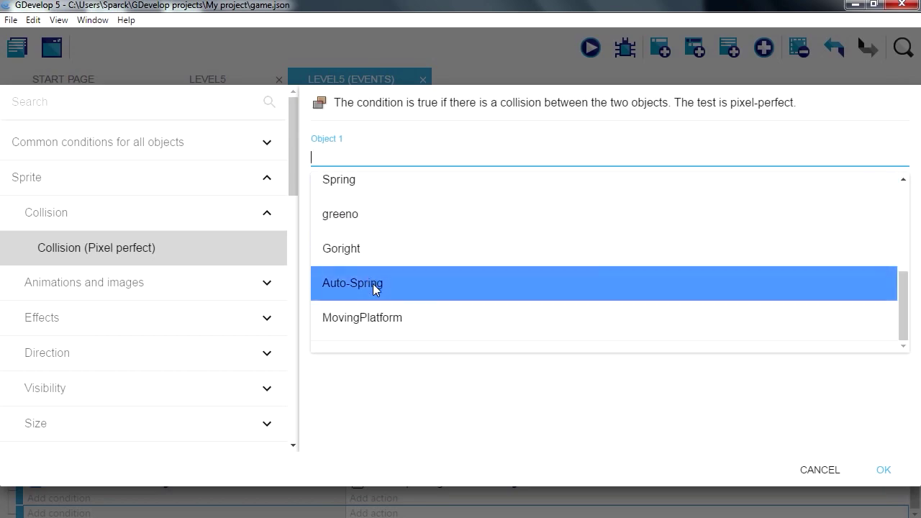
left_click(394, 318)
left_click(381, 207)
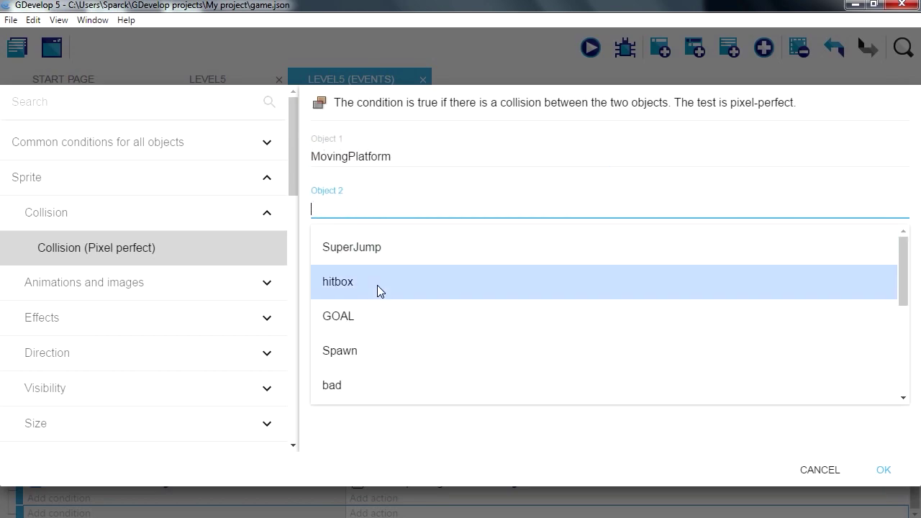
scroll(376, 346, "down", 5)
scroll(397, 374, "up", 2)
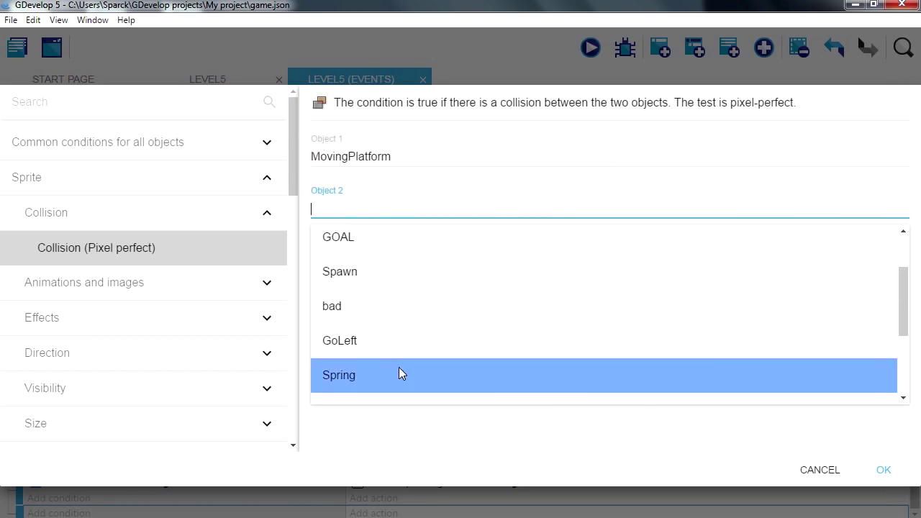
scroll(381, 362, "down", 1)
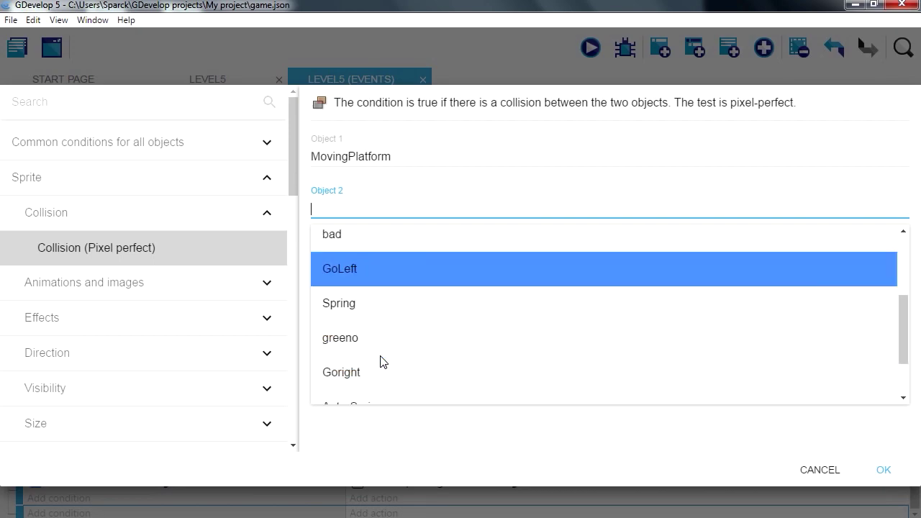
left_click(370, 372)
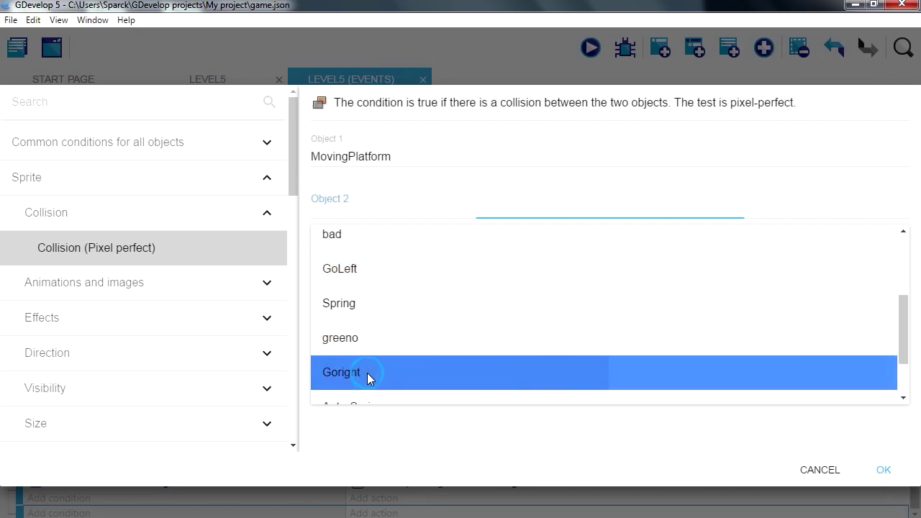
left_click(881, 470)
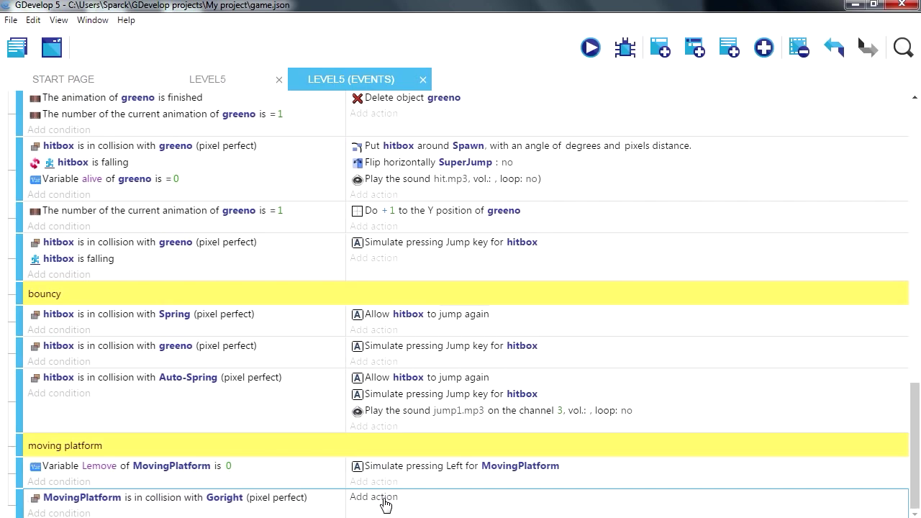
Add an action to the Goright collision event that modifies an object variable of MovingPlatform with value 1
left_click(374, 497)
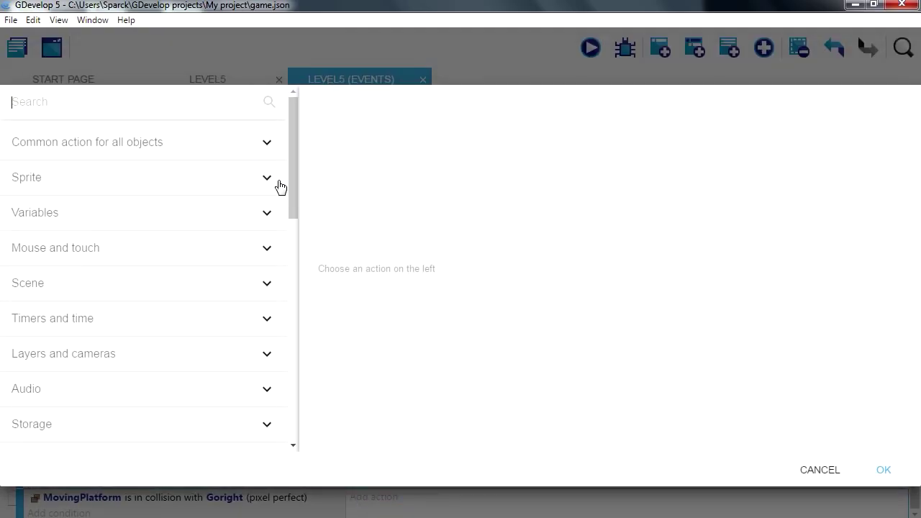
left_click(265, 142)
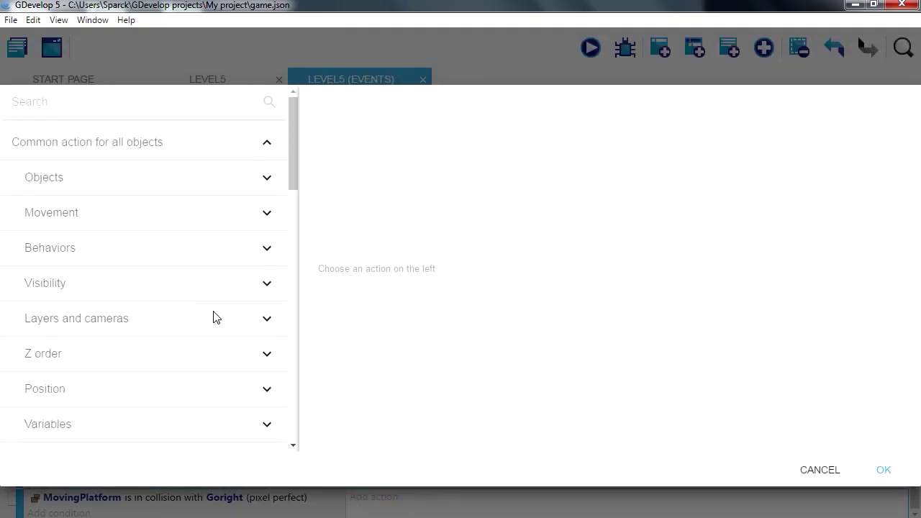
scroll(211, 315, "down", 2)
left_click(217, 284)
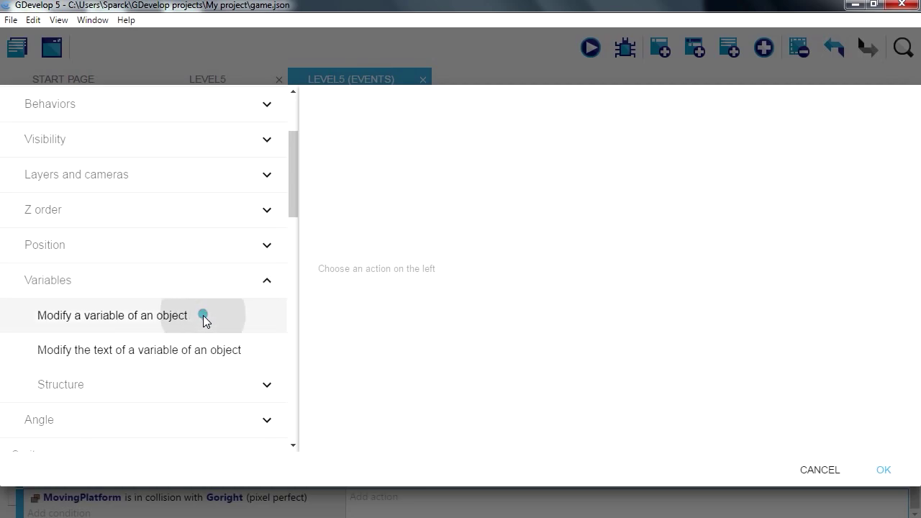
left_click(205, 315)
left_click(330, 150)
scroll(360, 337, "down", 3)
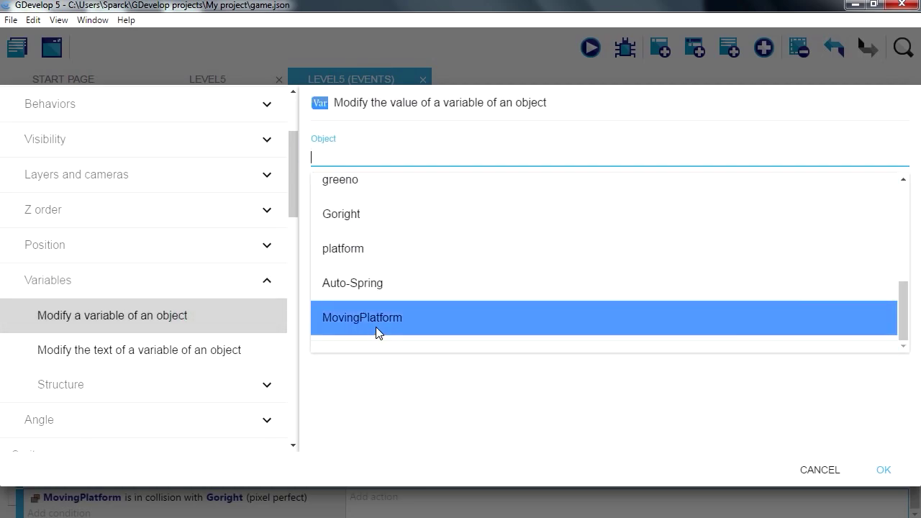
left_click(377, 331)
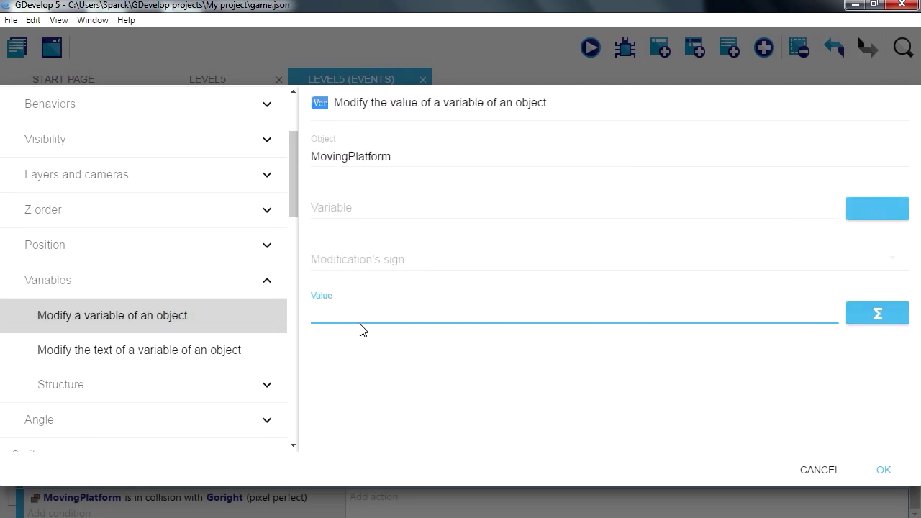
left_click(884, 471)
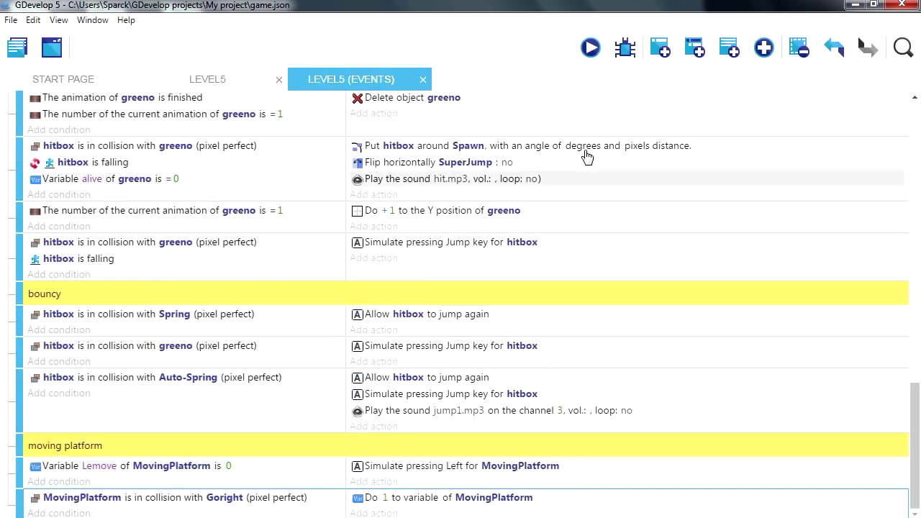
Preview the level, close it, and inspect the Goright instance's properties in the Level5 scene
left_click(590, 48)
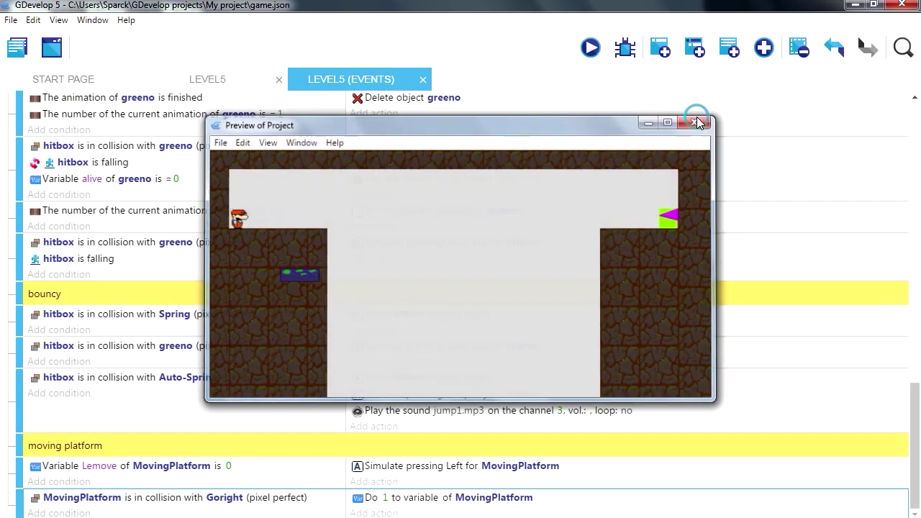
left_click(697, 120)
left_click(216, 79)
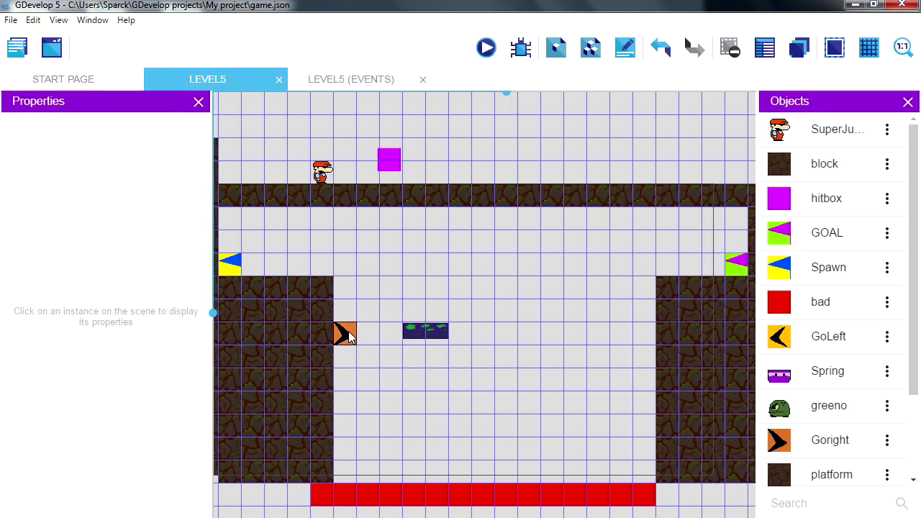
left_click(349, 337)
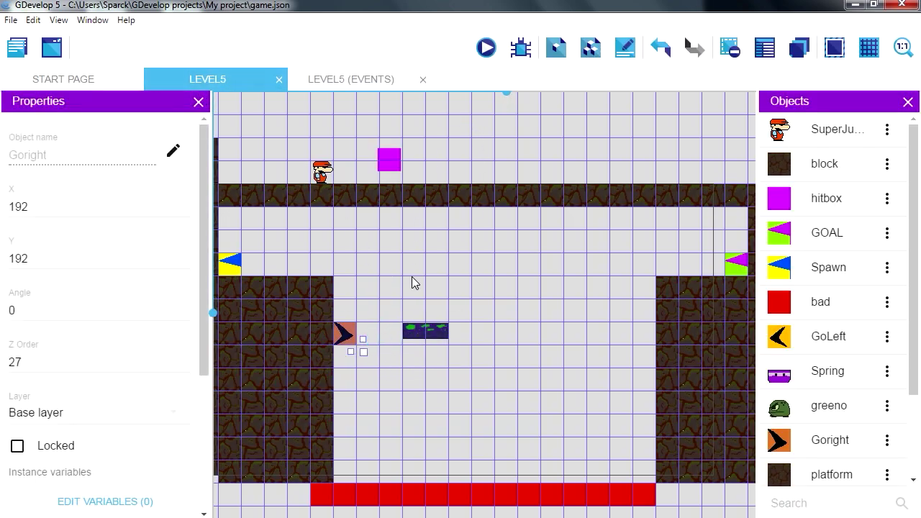
Duplicate the Lemove event in the moving platform section of the Level5 events and set the copy's condition value to 1
left_click(369, 80)
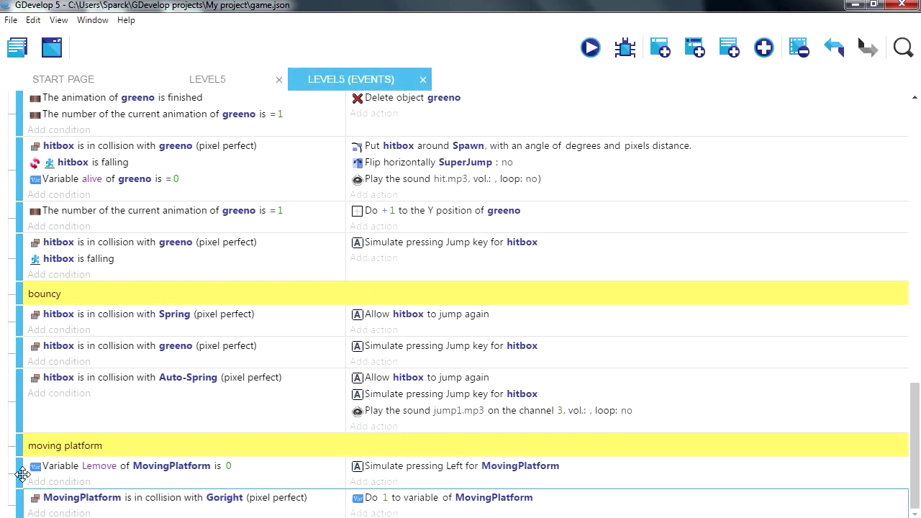
left_click(159, 480)
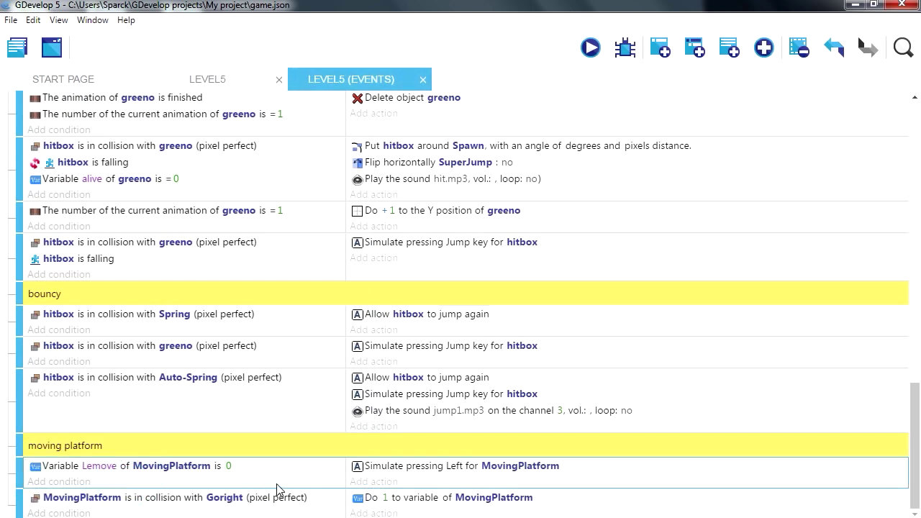
key("ctrl+v")
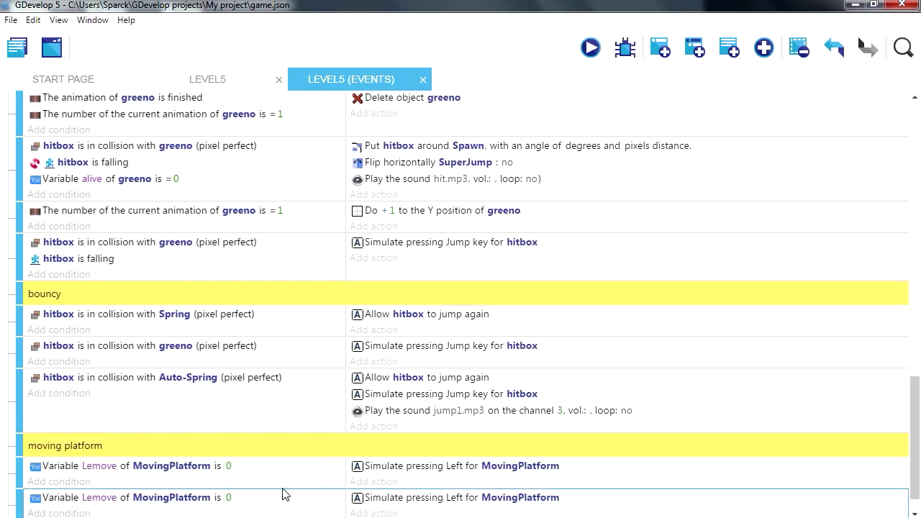
left_click(234, 472)
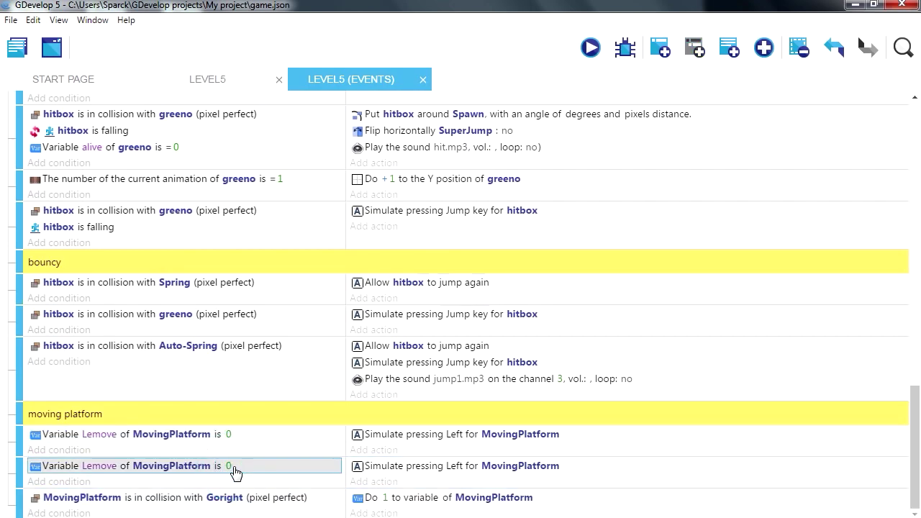
left_click(229, 465)
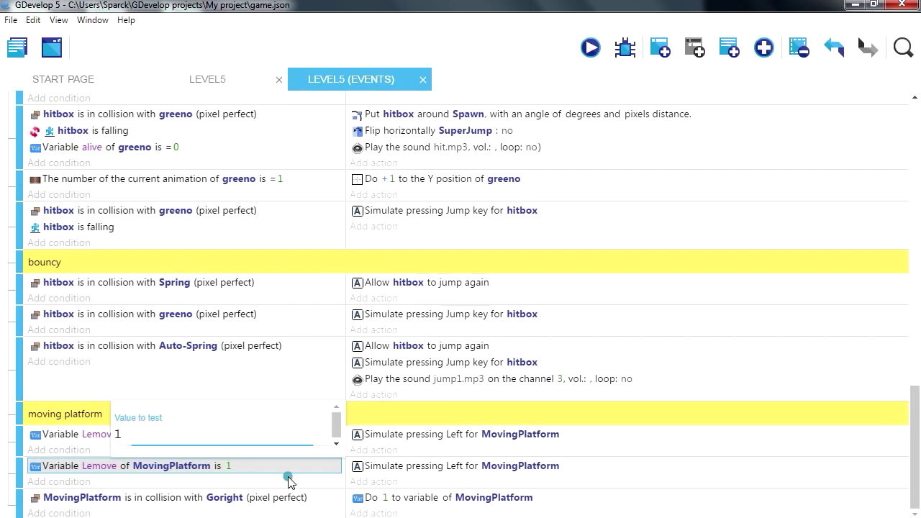
key("Return")
Change the duplicated event's action to simulate a right key press for MovingPlatform
double_click(450, 472)
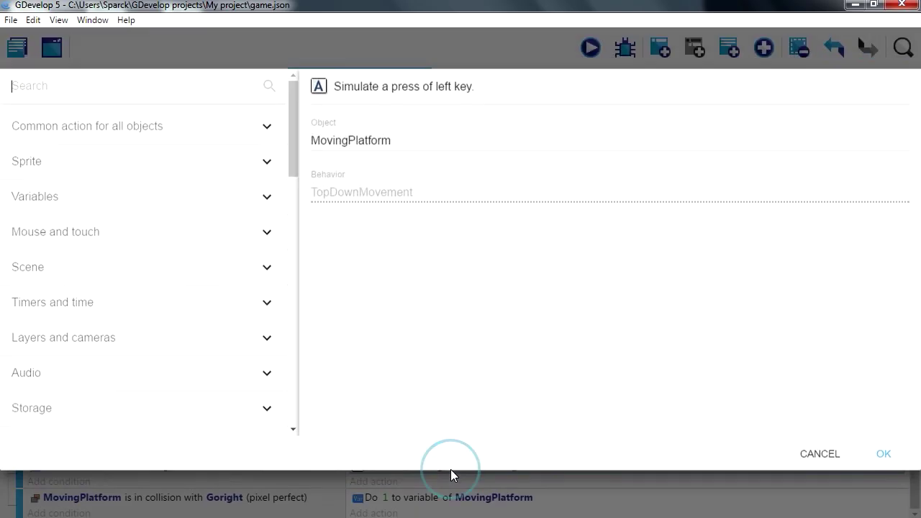
left_click_drag(293, 172, 293, 338)
left_click(180, 334)
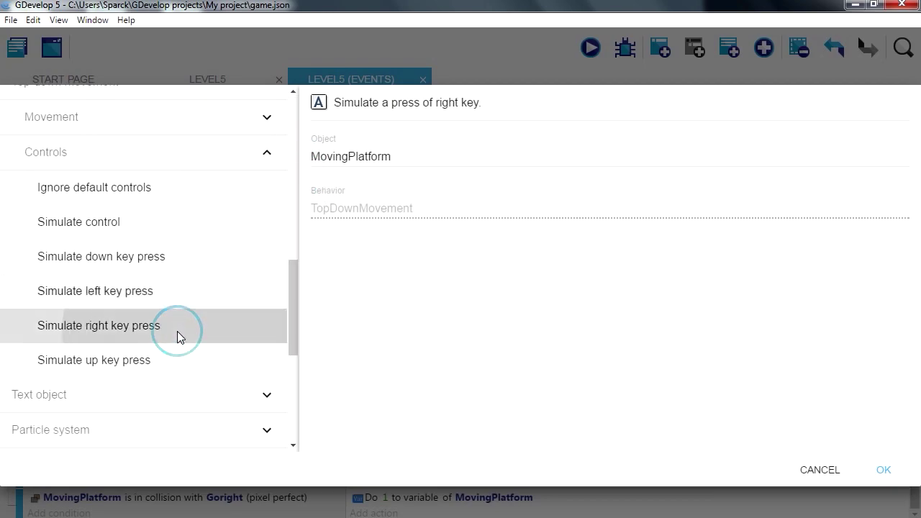
left_click(881, 470)
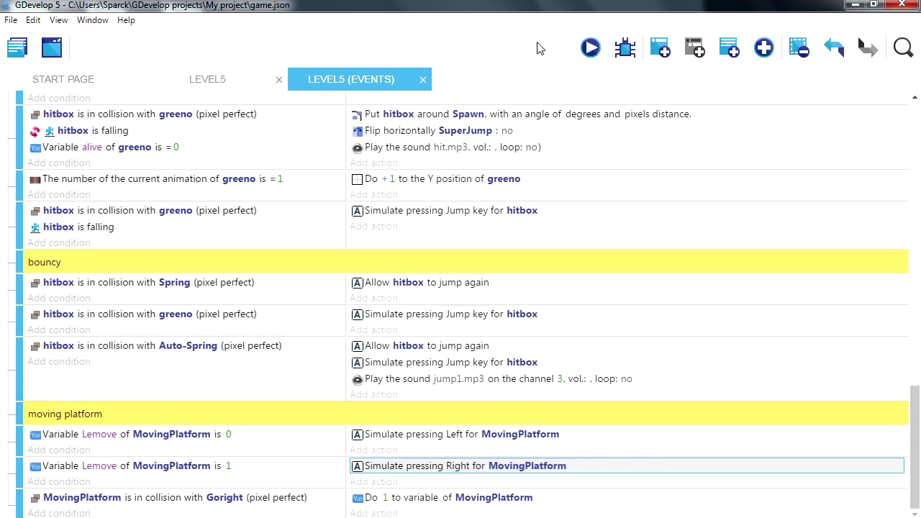
Preview the level in a maximized window to check the platform's movement at the pit's left wall
left_click(591, 47)
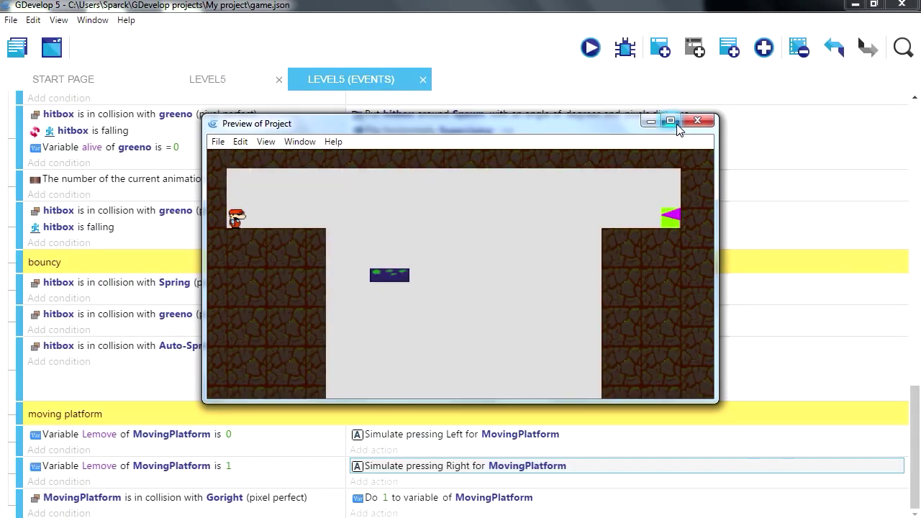
left_click(671, 121)
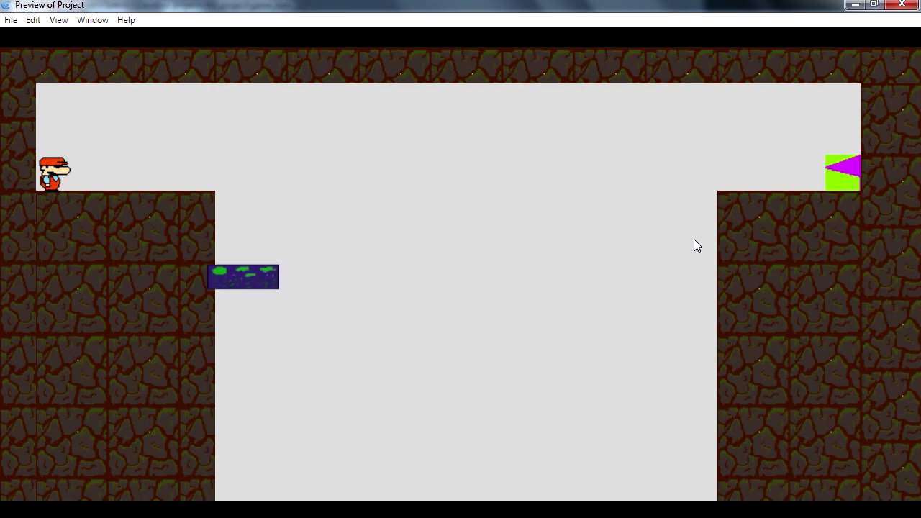
left_click(902, 4)
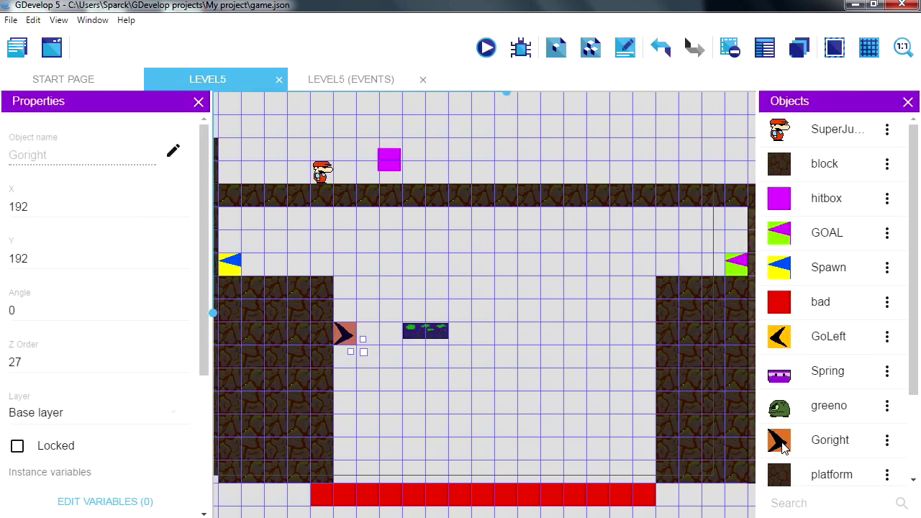
Move the MovingPlatform instance to X 256, Y 192 in the Level5 scene and preview the level
left_click_drag(781, 444, 429, 380)
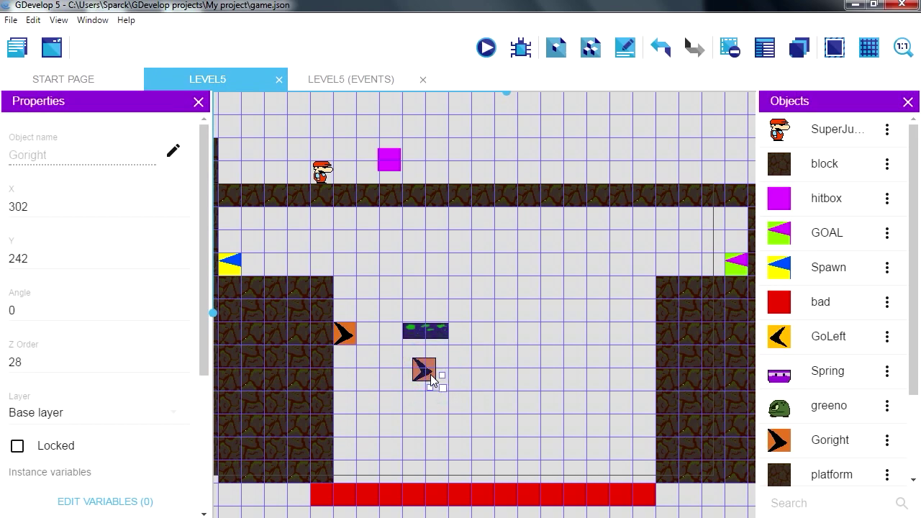
key("Delete")
left_click(430, 337)
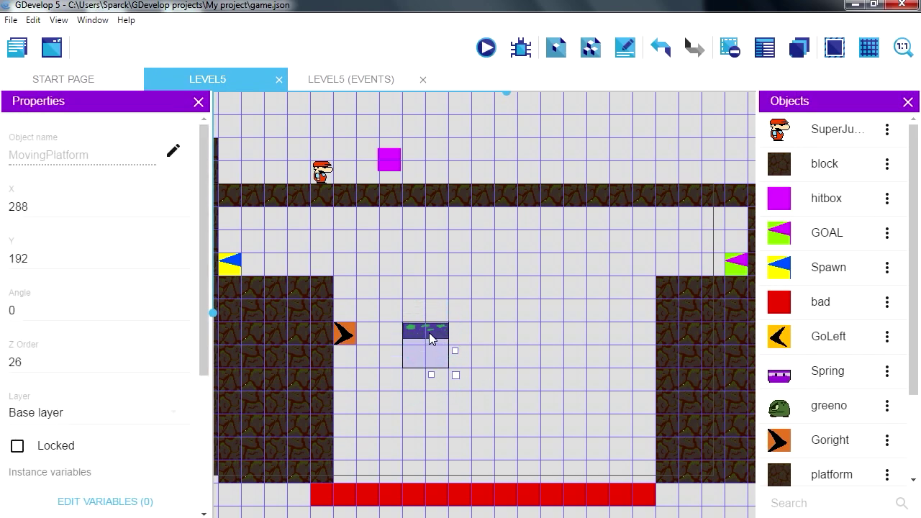
mouse_move(430, 337)
left_mouse_down()
mouse_move(385, 344)
mouse_move(407, 352)
mouse_move(389, 338)
mouse_move(422, 338)
left_mouse_up()
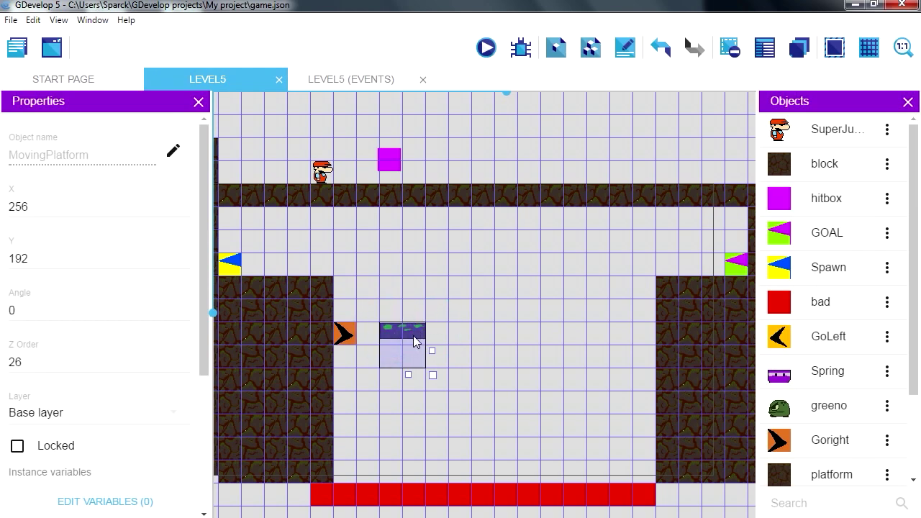
left_click(486, 48)
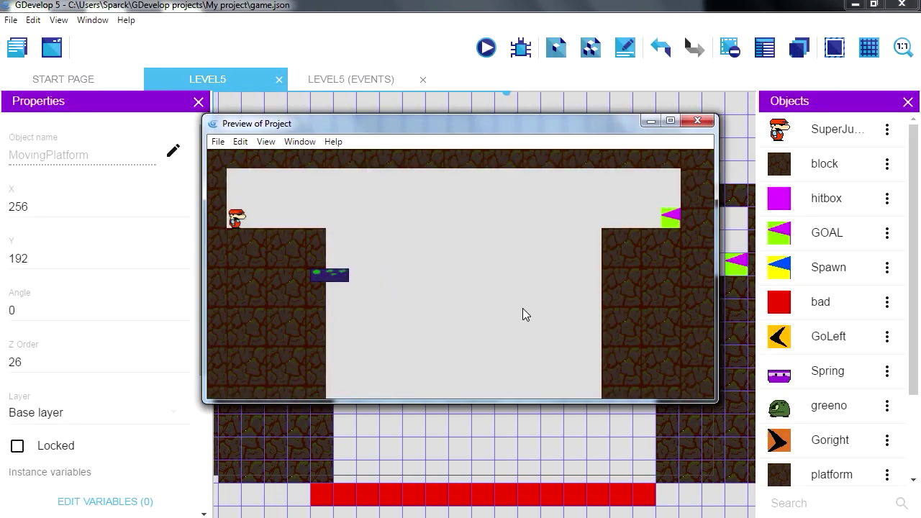
left_click(698, 120)
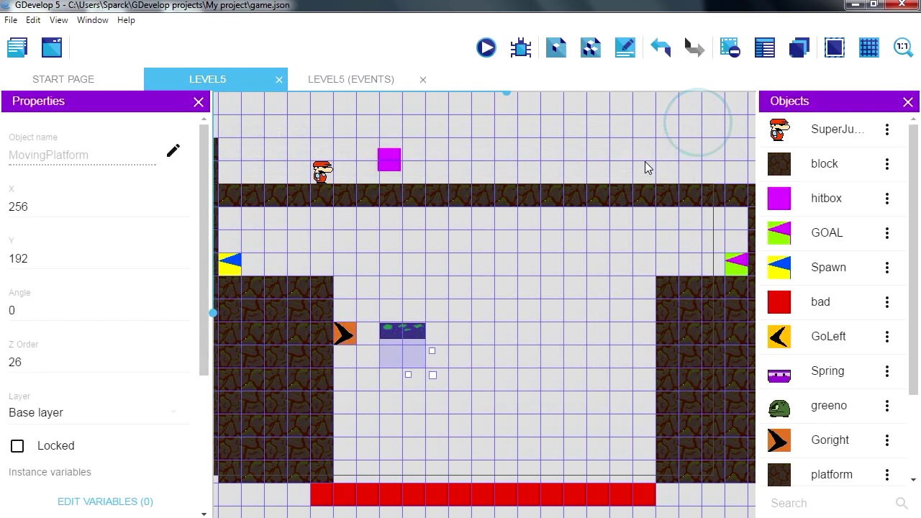
Choose Lemove as the variable modified by the Goright collision event's action and preview the level
left_click(353, 83)
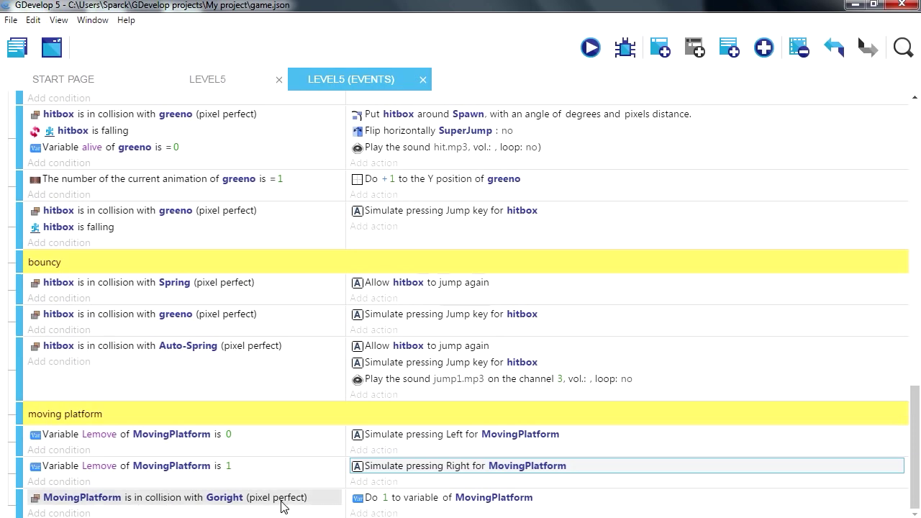
left_click(423, 505)
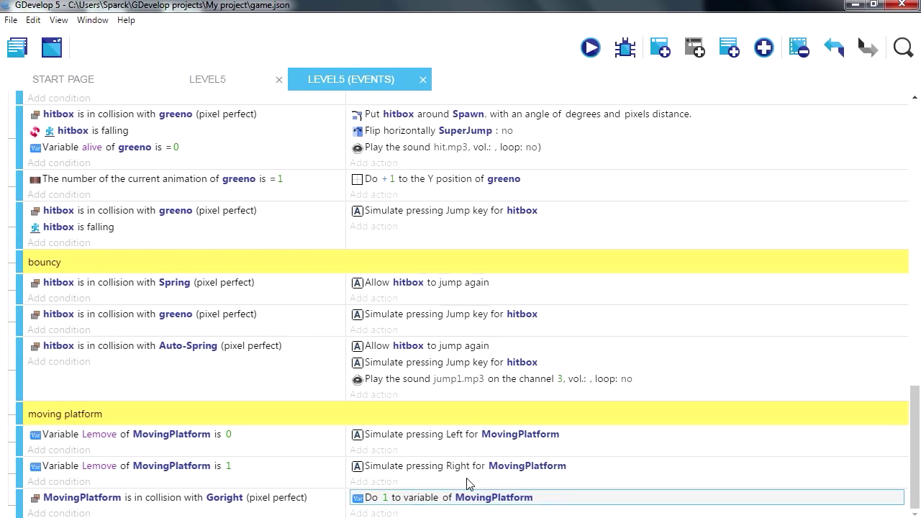
double_click(403, 502)
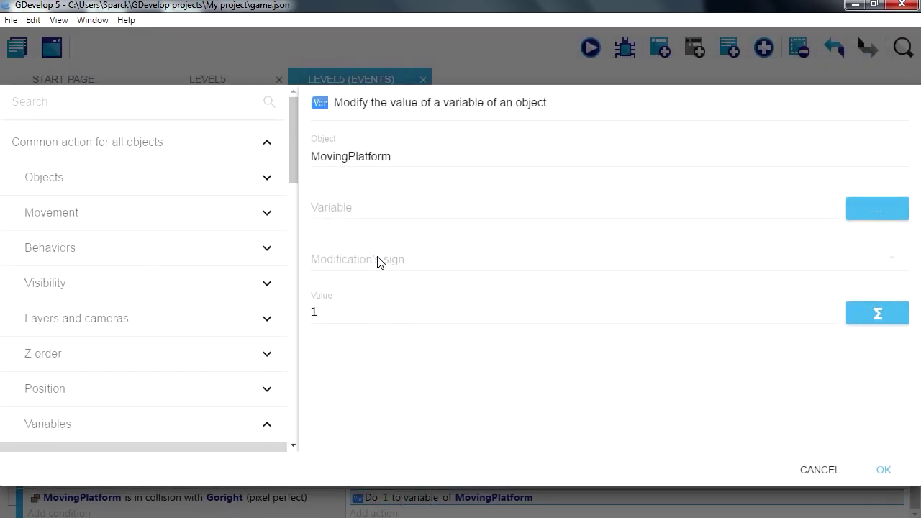
left_click(370, 204)
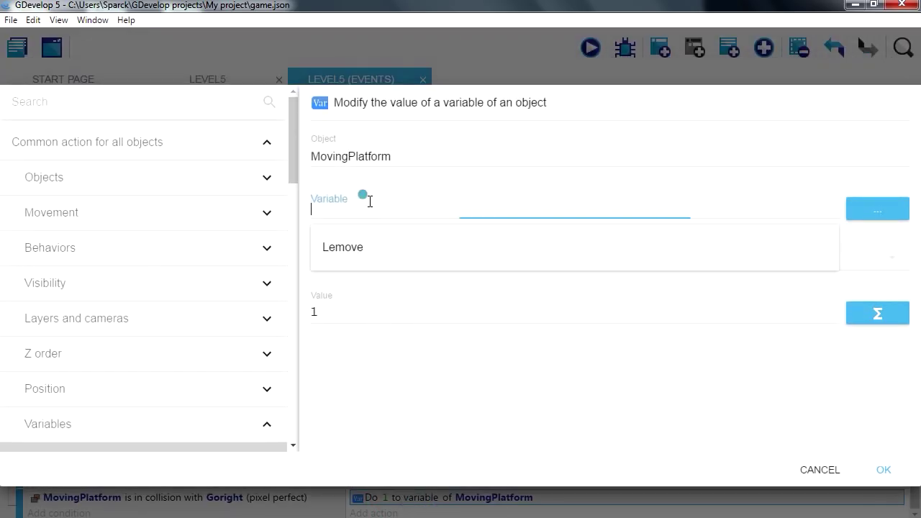
left_click(370, 249)
left_click(881, 474)
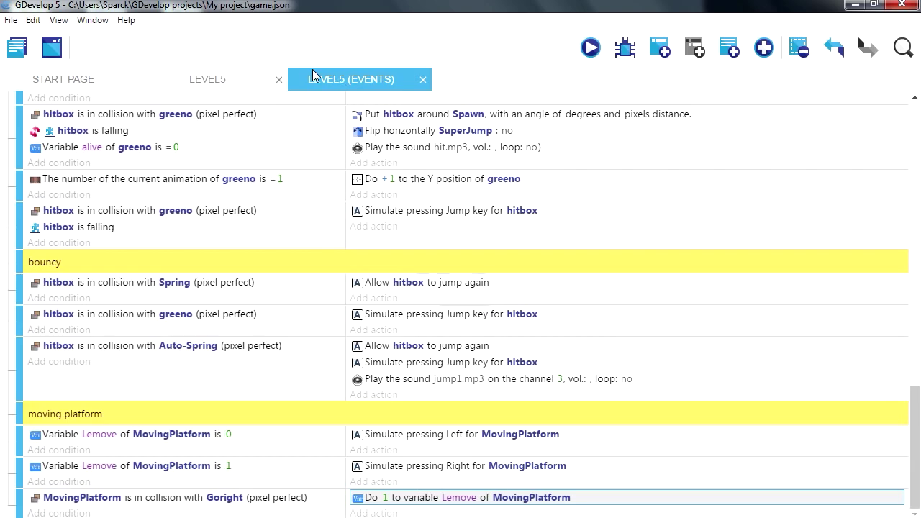
left_click(590, 48)
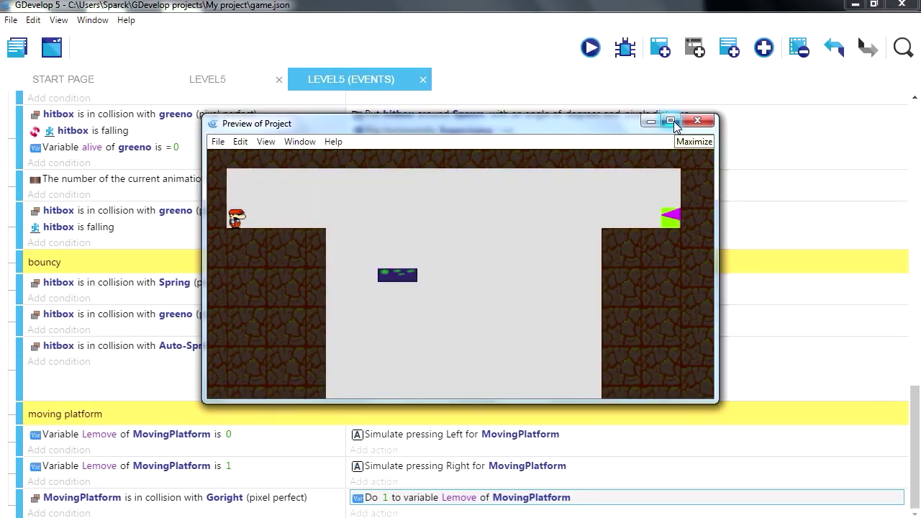
left_click(698, 121)
Place a GoLeft instance near the pit's right wall at X 576, Y 192 and return to the Level5 events
left_click(214, 80)
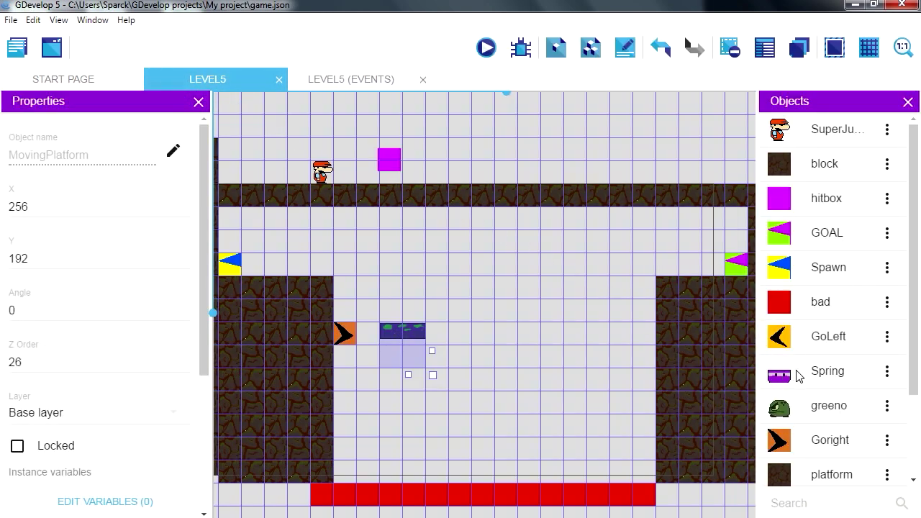
left_click_drag(788, 344, 612, 333)
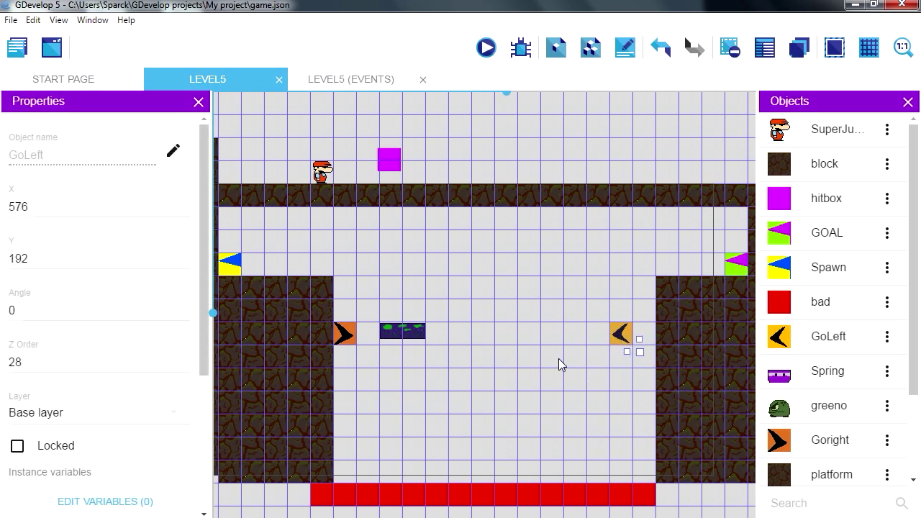
left_click(339, 84)
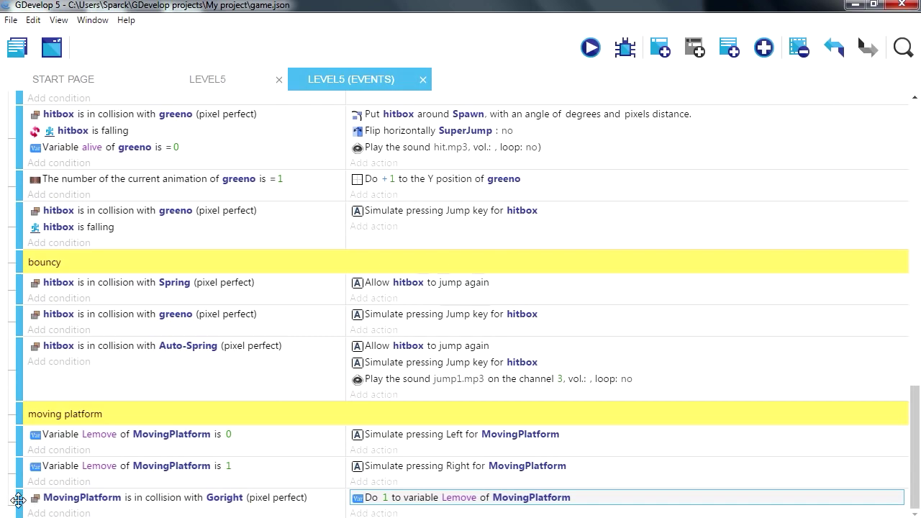
key("ctrl+v")
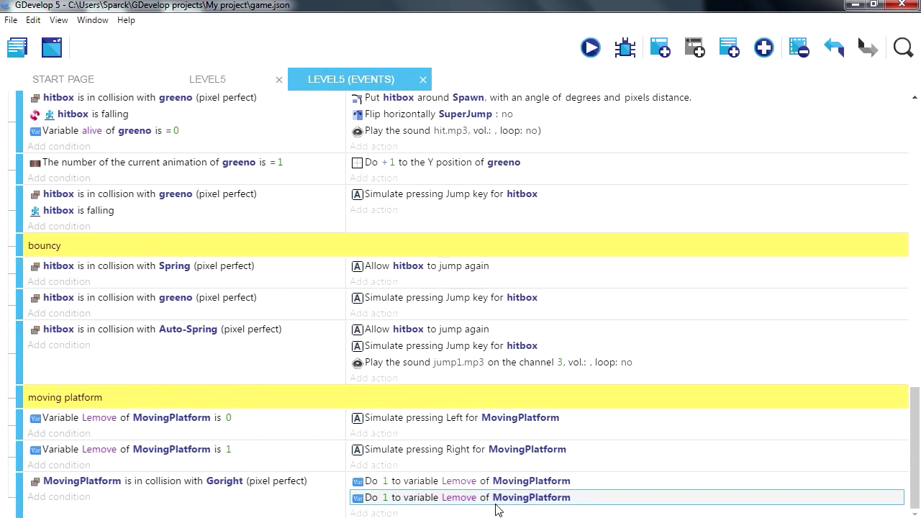
right_click(579, 503)
left_click(661, 469)
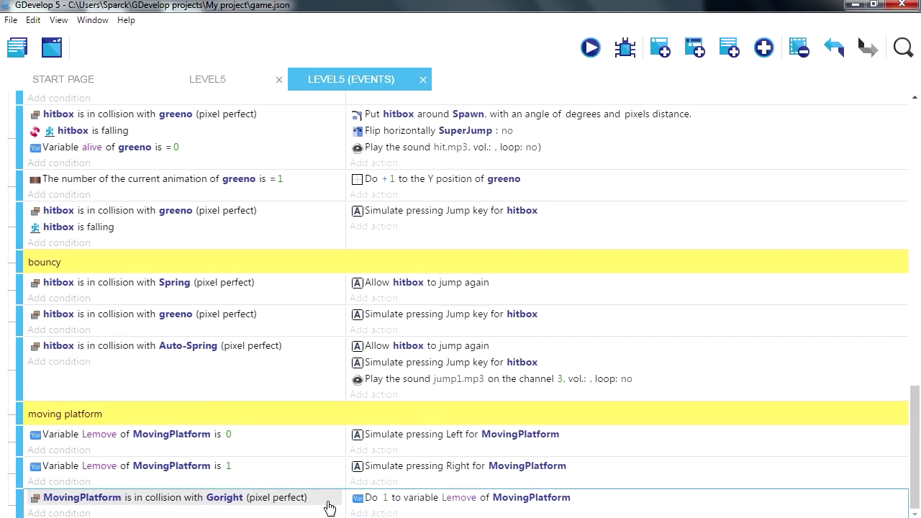
Duplicate the Goright collision event below itself and set the copy's second collision object to GoLeft
key("ctrl+v")
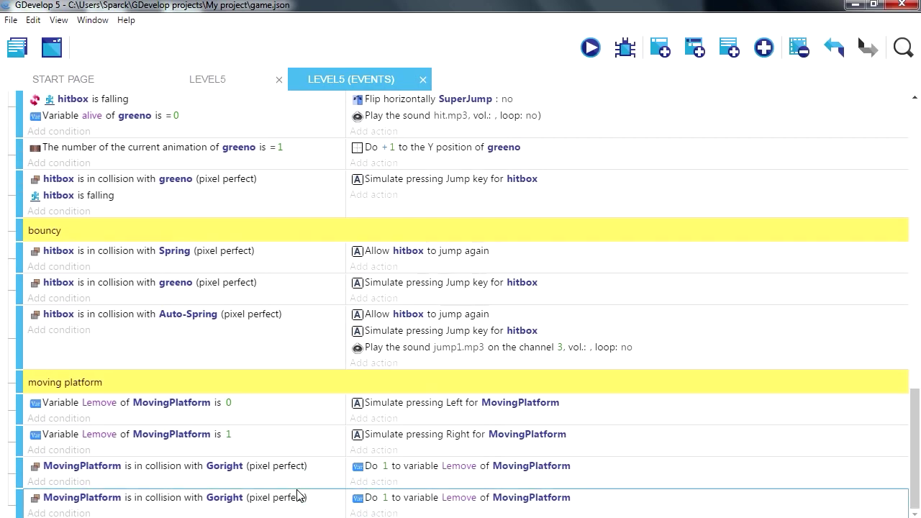
left_click(219, 504)
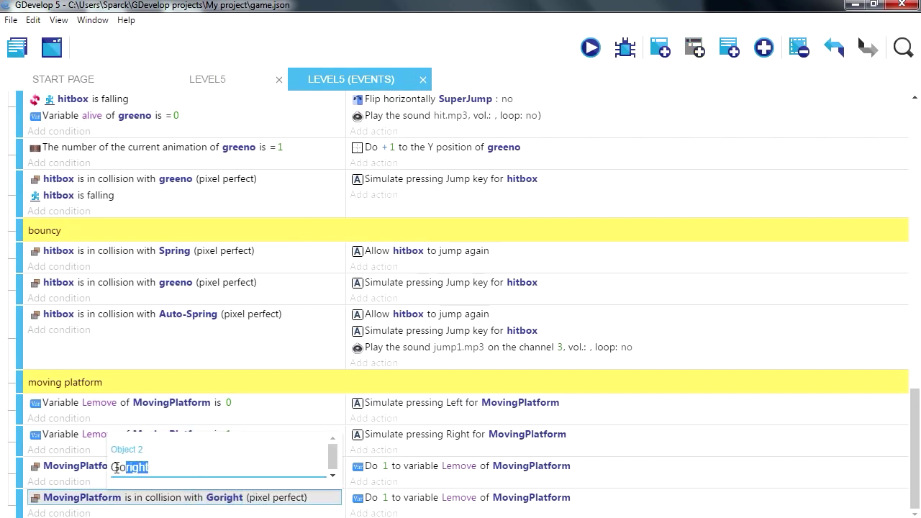
key("BackSpace")
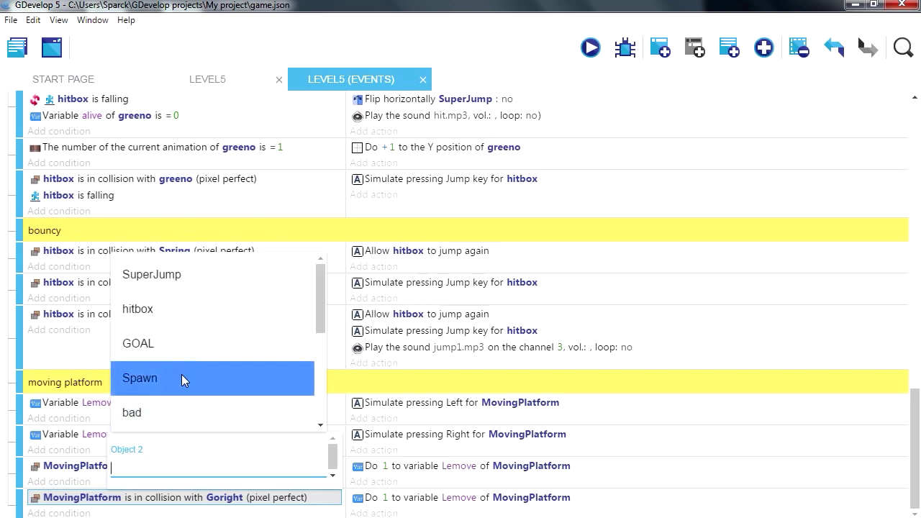
scroll(182, 378, "down", 2)
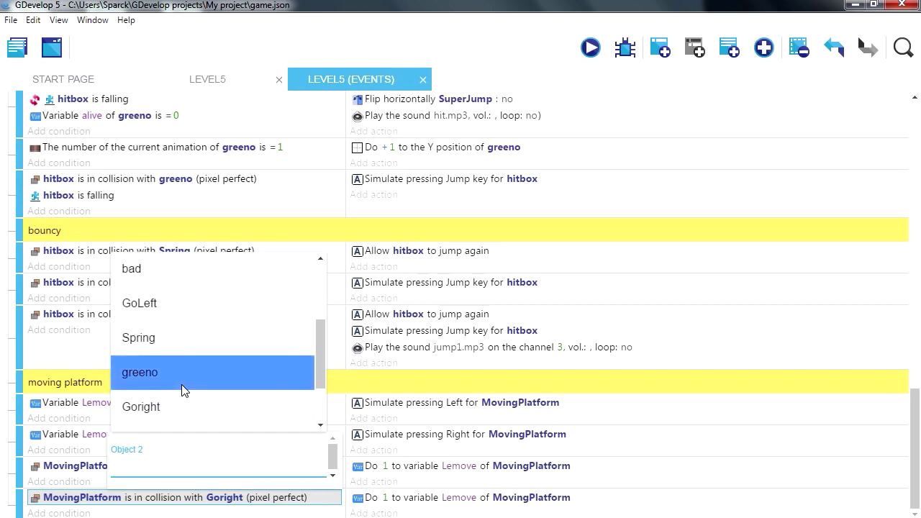
left_click(173, 312)
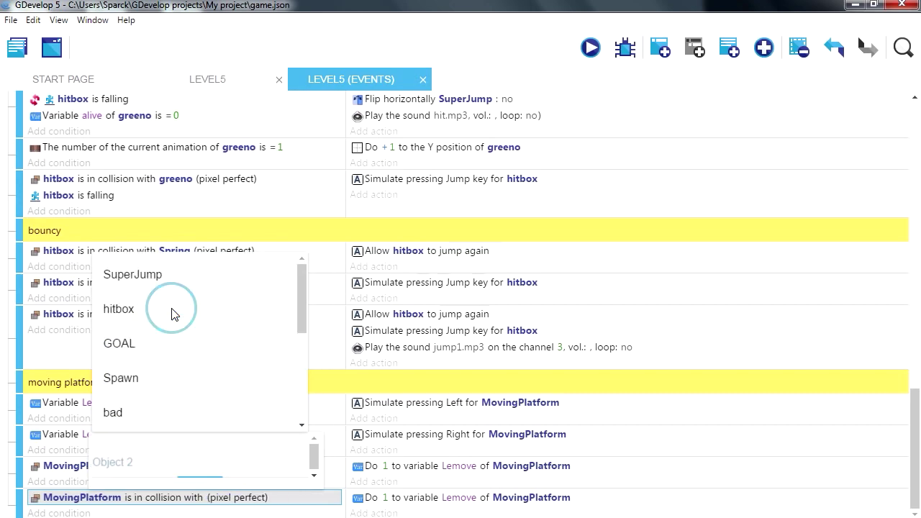
Set the GoLeft collision event's action to assign 0 to MovingPlatform's Lemove variable
left_click(387, 502)
left_click(385, 498)
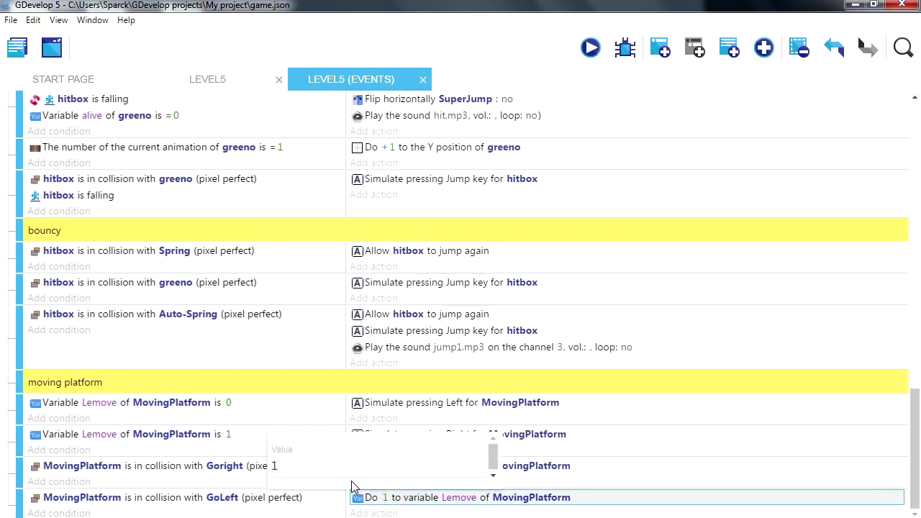
left_click(309, 464)
key("BackSpace")
type("0")
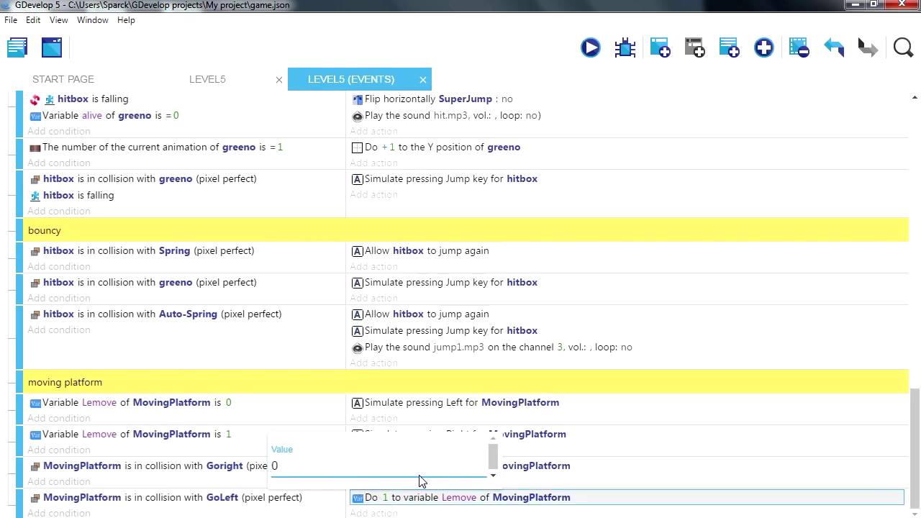
left_click(591, 502)
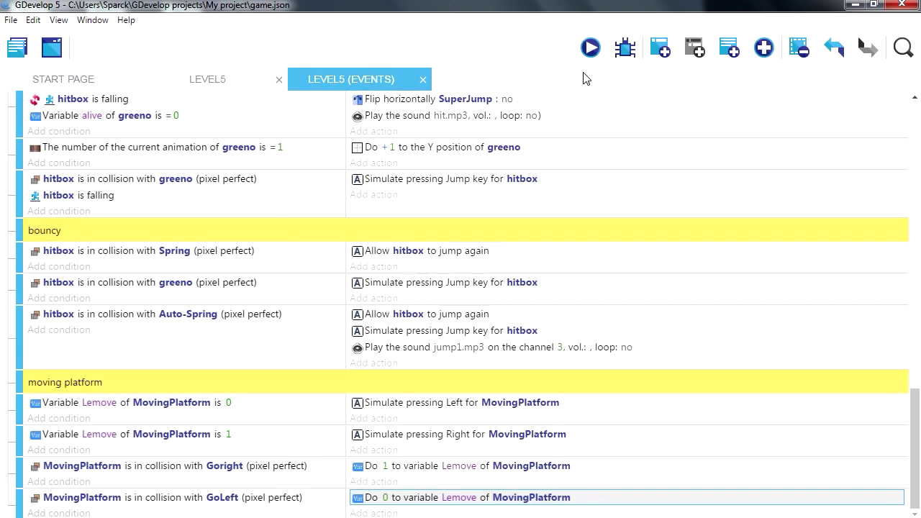
Preview the level in a maximized window and make the character jump from the pit's left ledge toward the moving platform
left_click(591, 48)
left_click(675, 119)
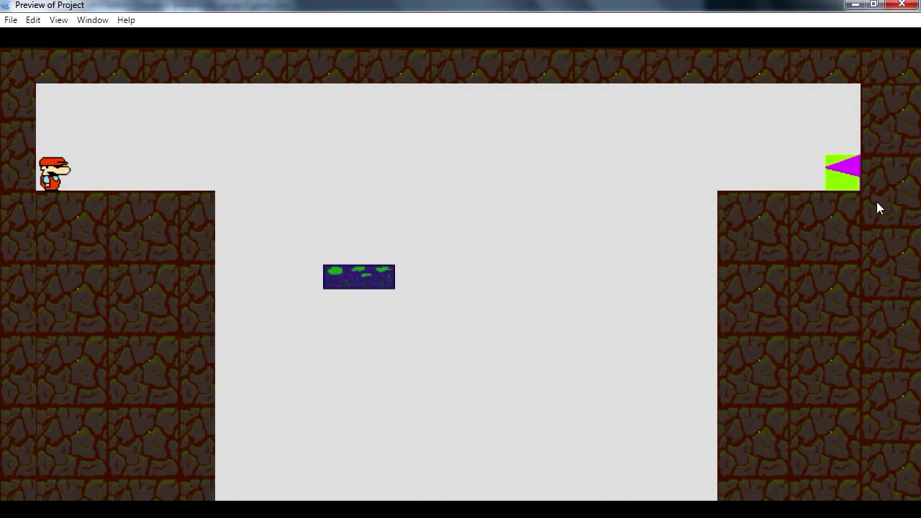
key("Right")
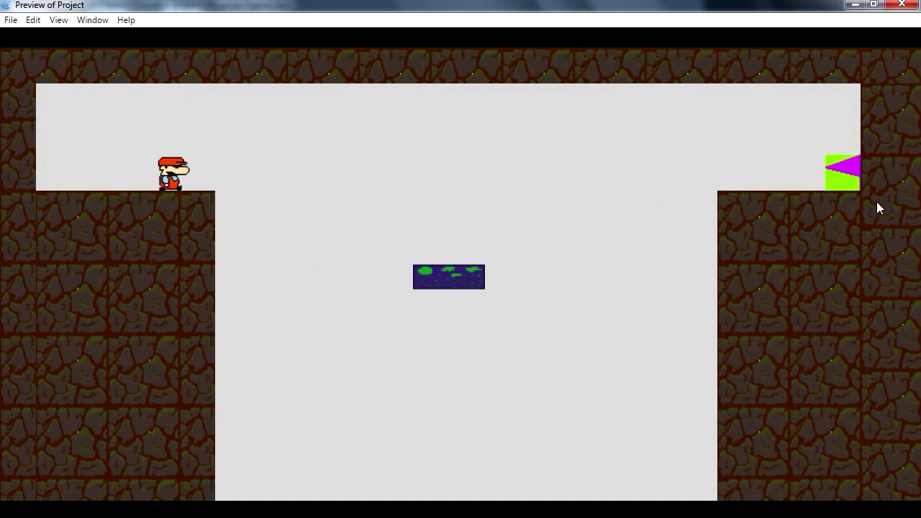
key("Right")
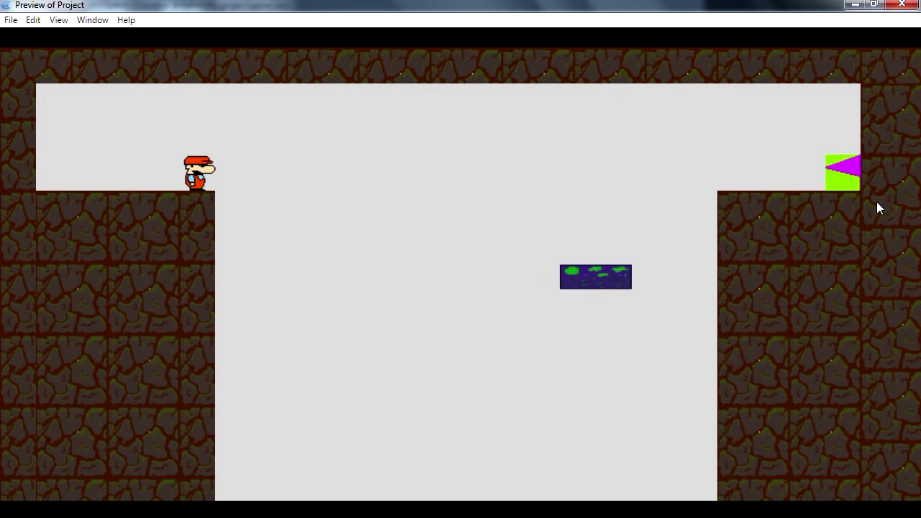
key("Left")
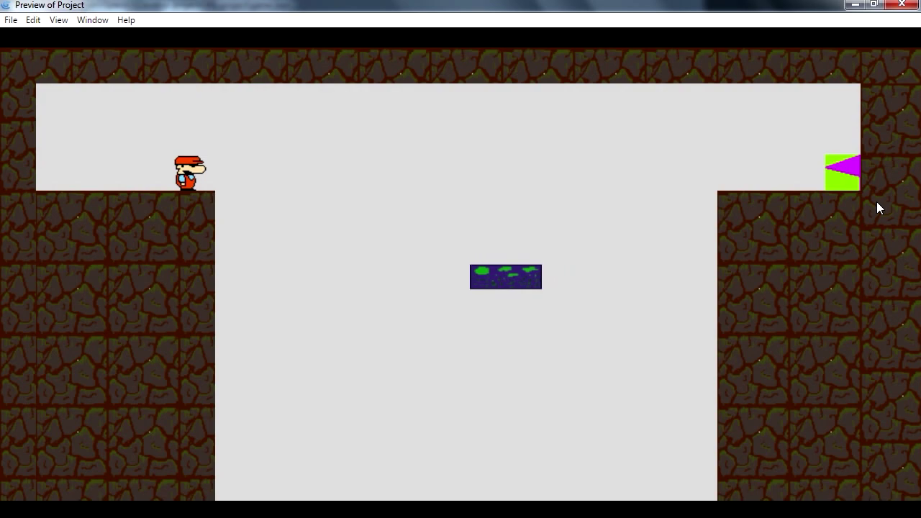
key("Right")
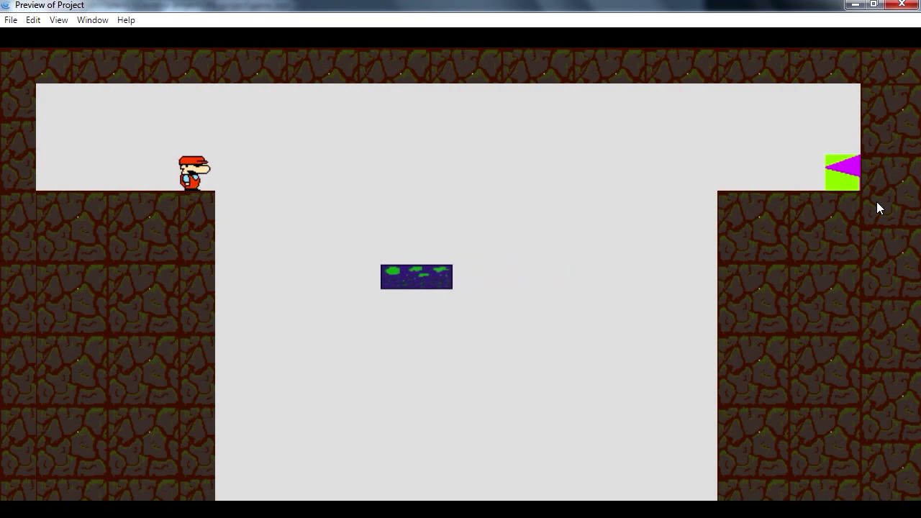
key("Up")
key("Right")
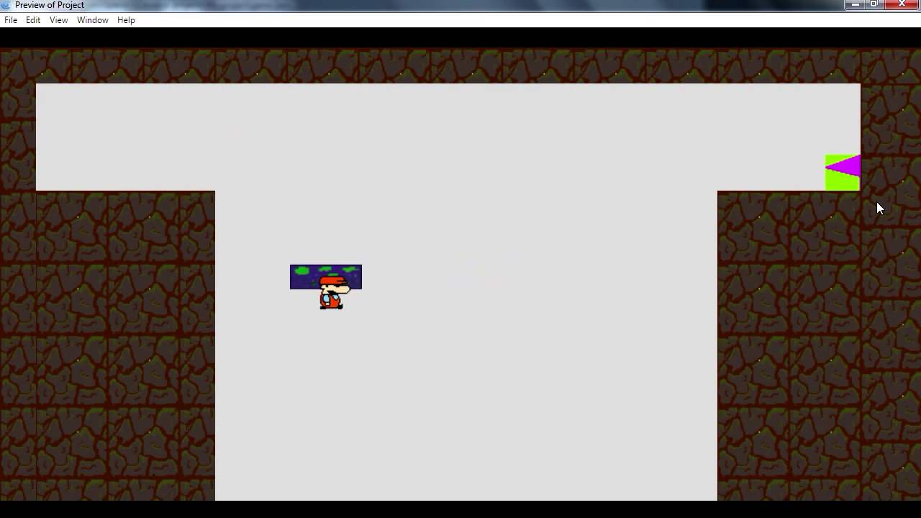